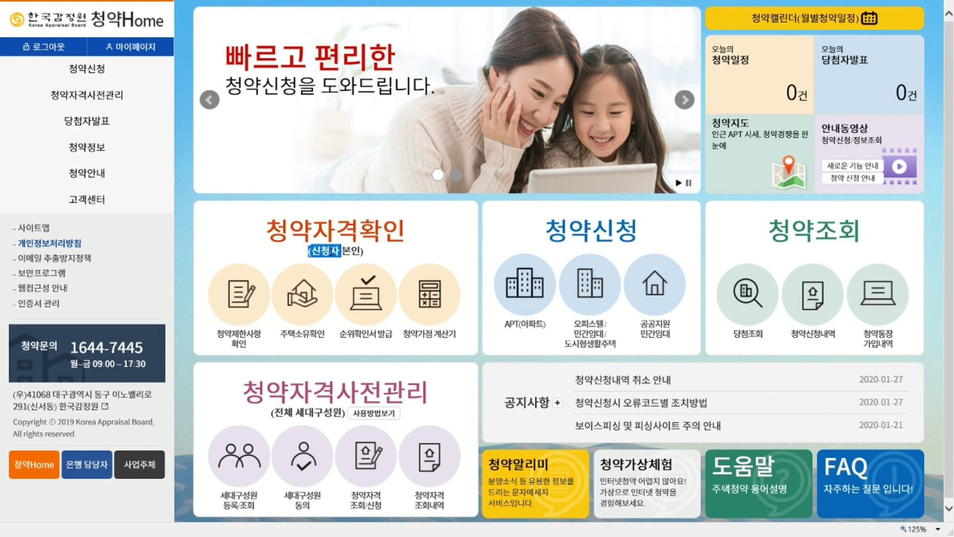
Open the 주택소유확인 service in the 청약자격확인 section for the applicant.
left_click_drag(263, 233, 411, 238)
left_click(412, 237)
left_click(298, 294)
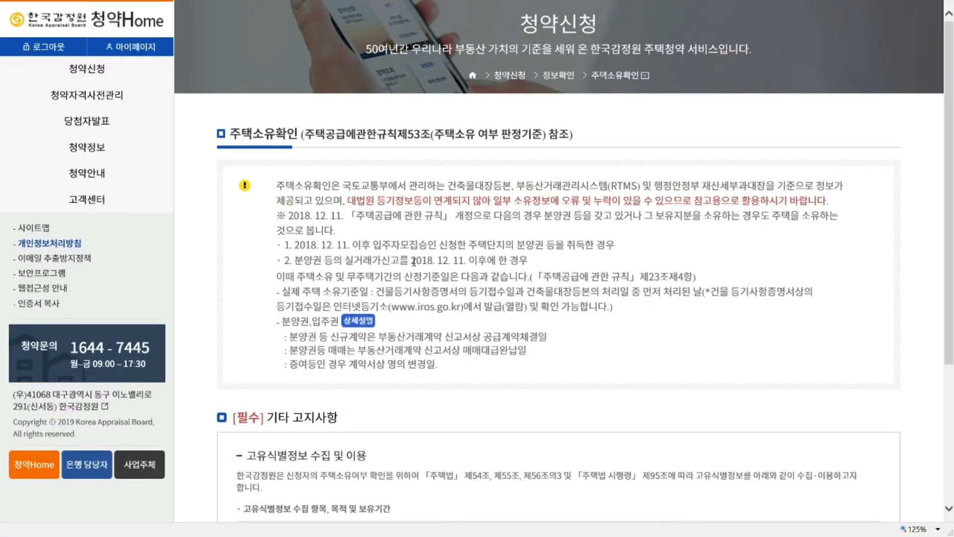
Answer 예 to the required identification-data notice on the 주택소유확인 page and run the home ownership lookup.
scroll(296, 185, "down", 5)
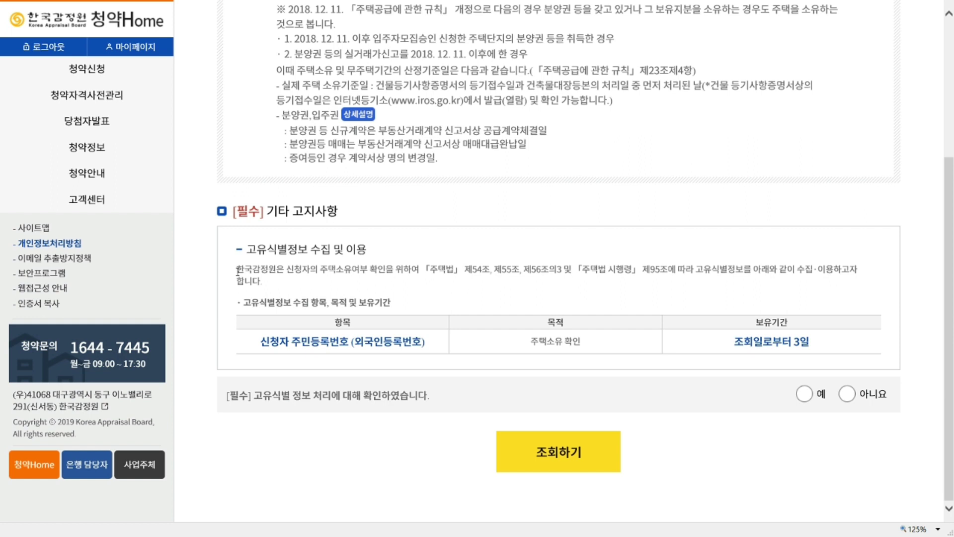
left_click_drag(237, 270, 561, 312)
left_click(560, 312)
left_click_drag(266, 328, 607, 269)
left_click(839, 353)
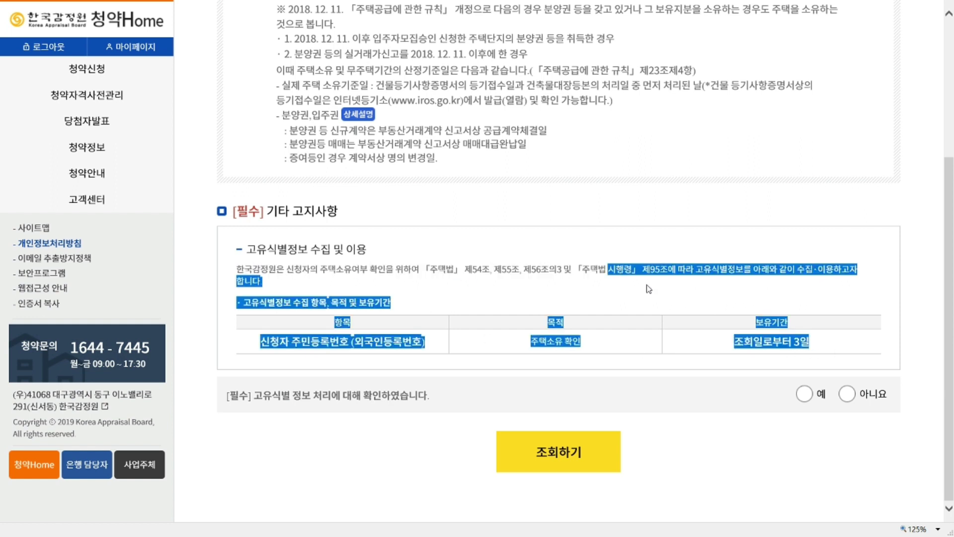
left_click(607, 268)
left_click(805, 394)
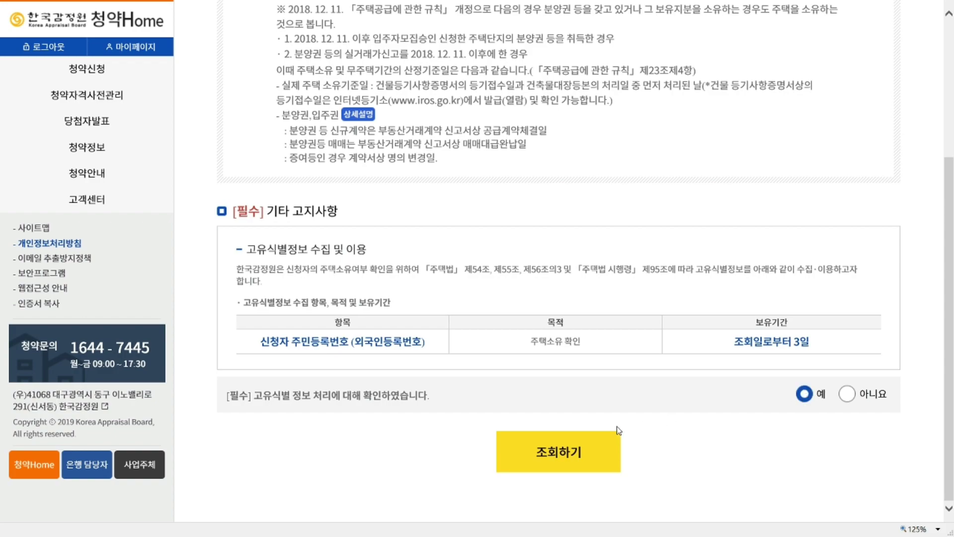
left_click(517, 453)
Review the 주택소유확인 guidance on data sources, pre-sale rights and the reference dates for home ownership.
scroll(542, 400, "down", 3)
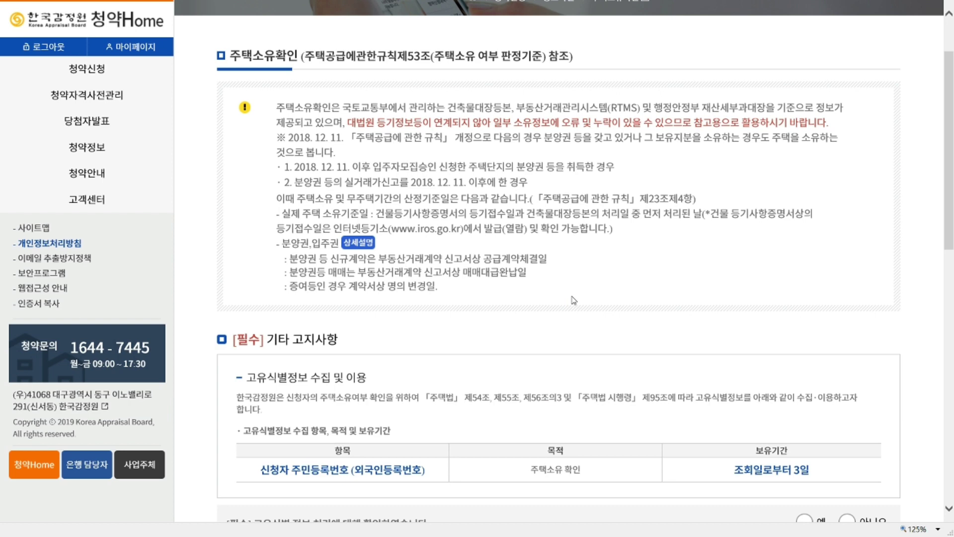
scroll(622, 319, "down", 2)
scroll(696, 343, "up", 3)
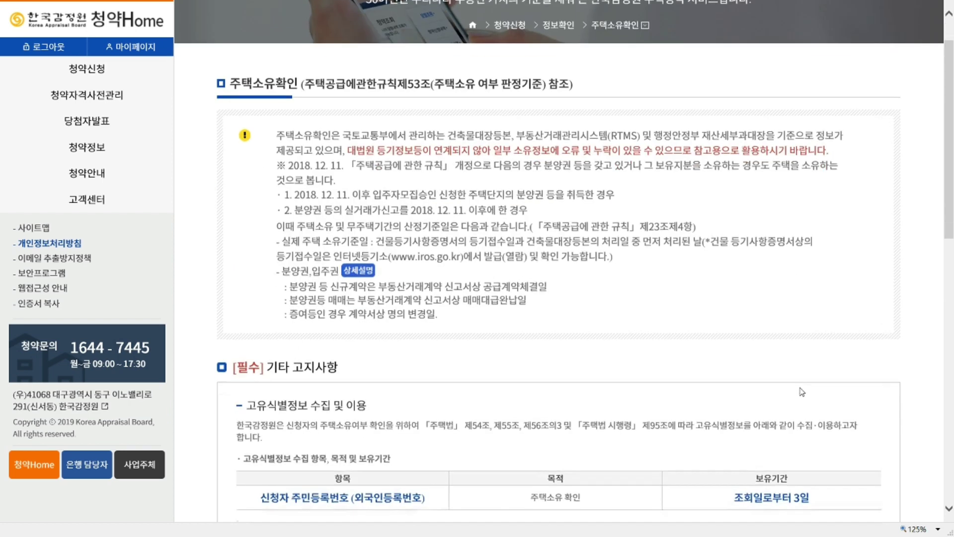
scroll(778, 366, "down", 1)
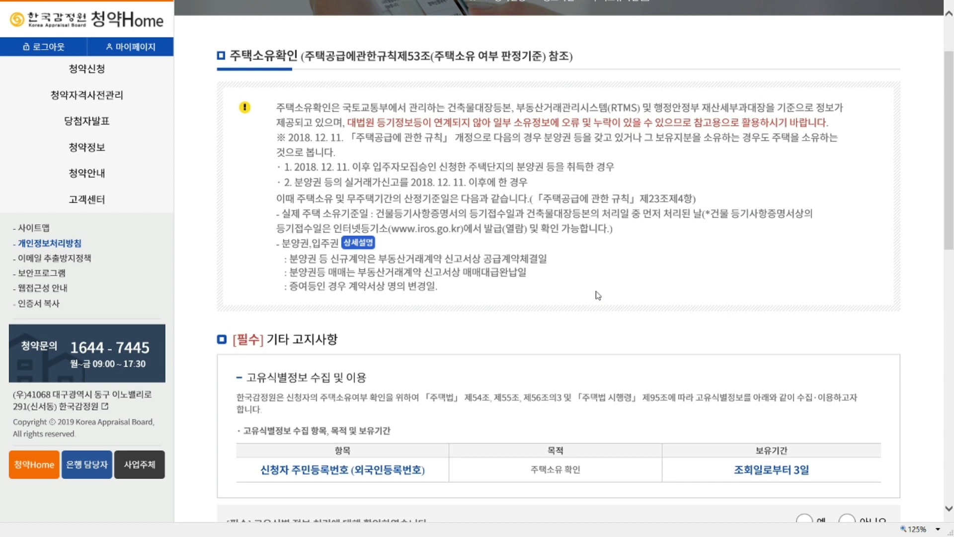
left_click_drag(278, 104, 539, 295)
left_click_drag(281, 107, 542, 309)
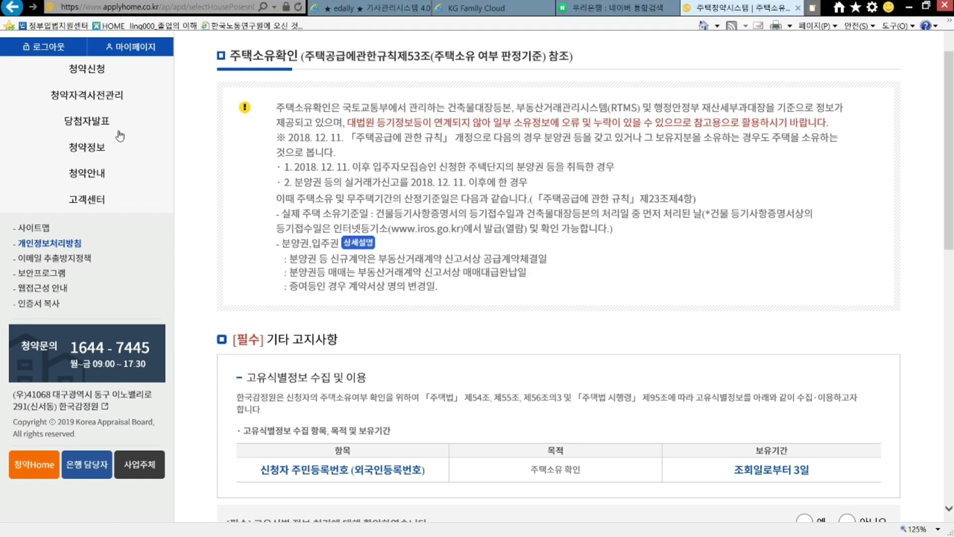
Leave the ownership check for the 청약제한사항 확인 page and acknowledge its guidance with 예.
left_click(13, 10)
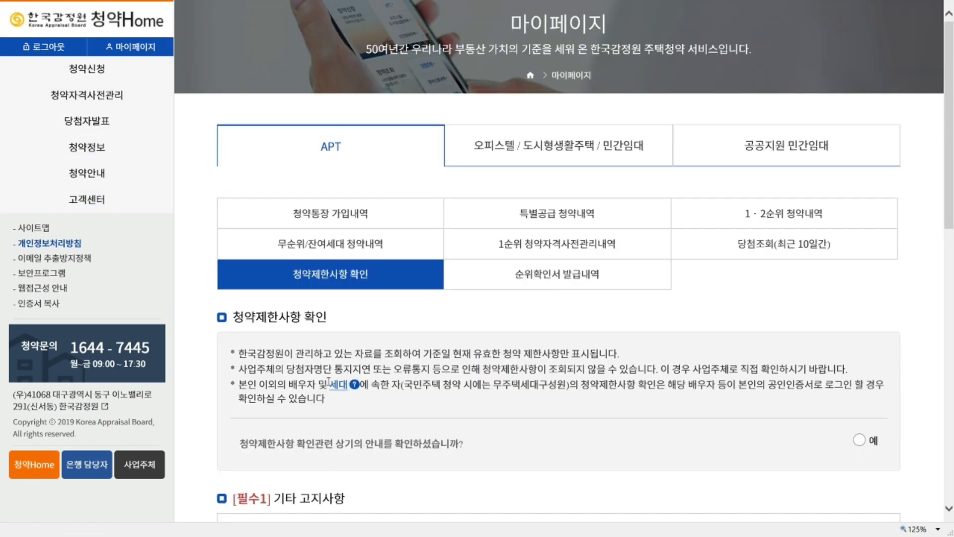
scroll(566, 404, "down", 2)
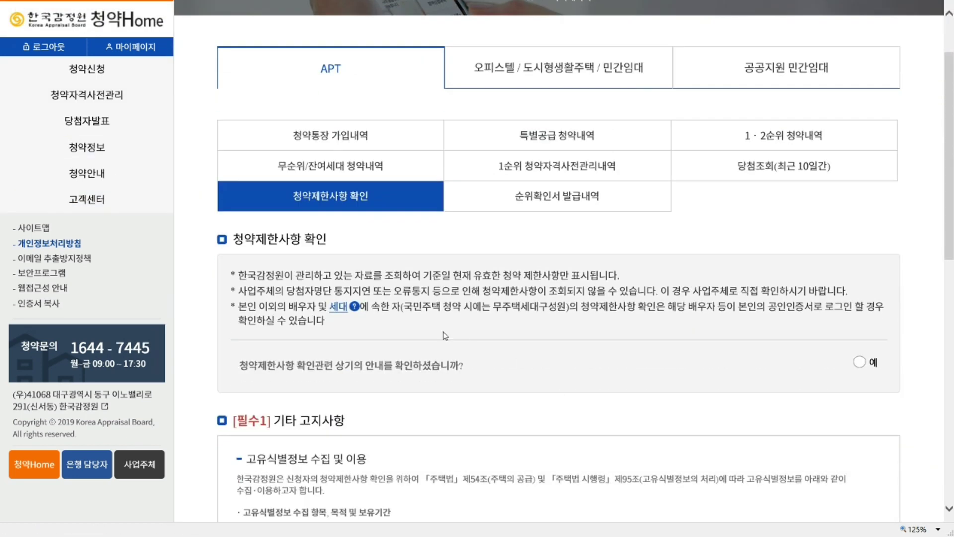
scroll(503, 339, "down", 4)
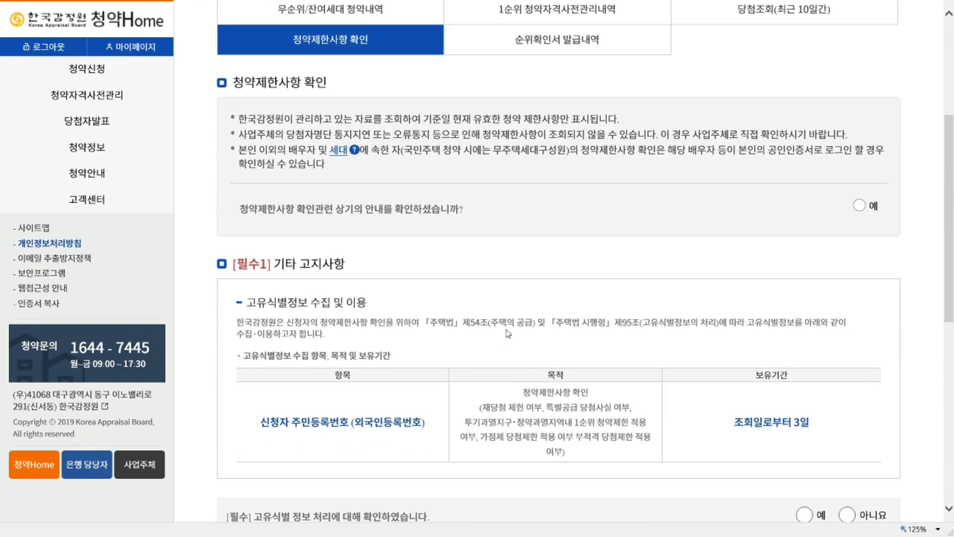
left_click(859, 205)
Answer 예 to the identification-data notice and search subscription restrictions for the reference date 2020-02-04.
scroll(584, 282, "down", 4)
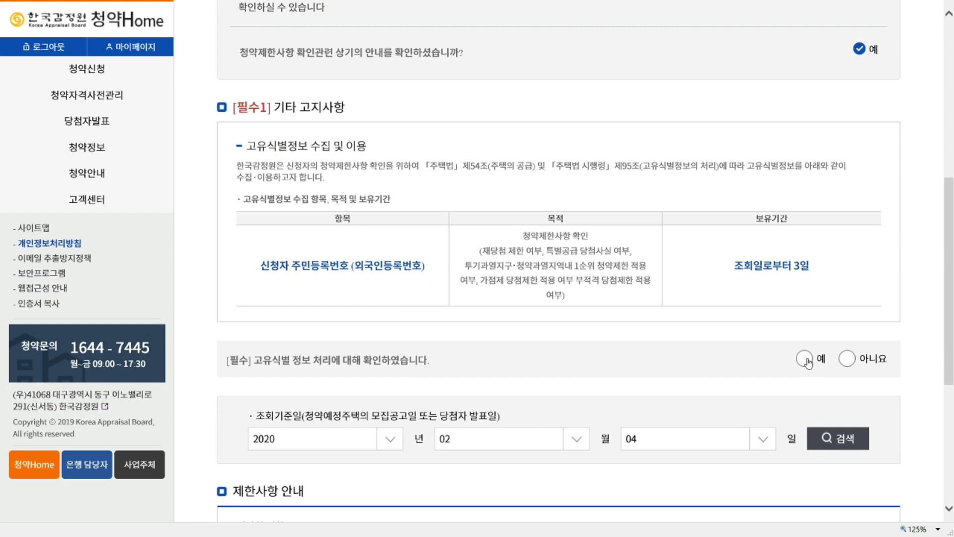
left_click(805, 360)
scroll(395, 427, "down", 4)
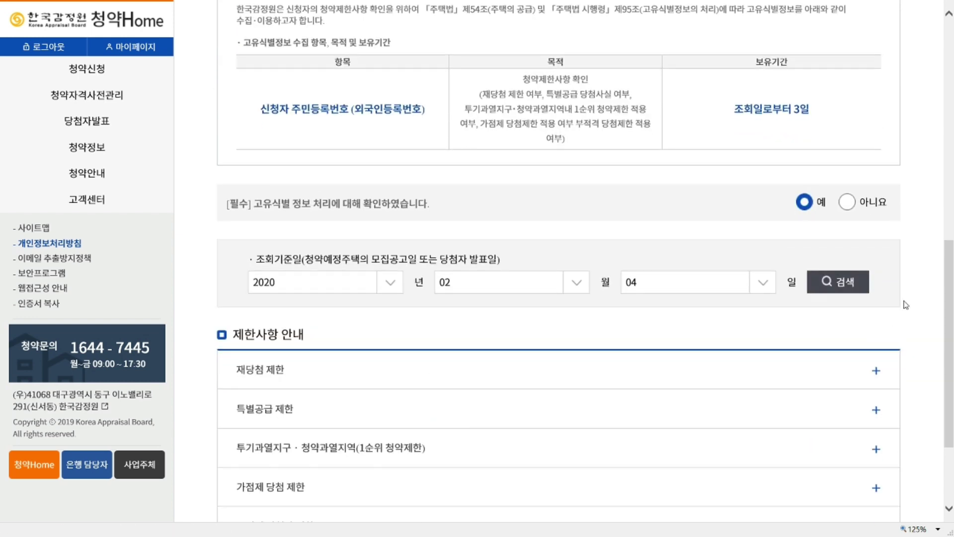
left_click(837, 282)
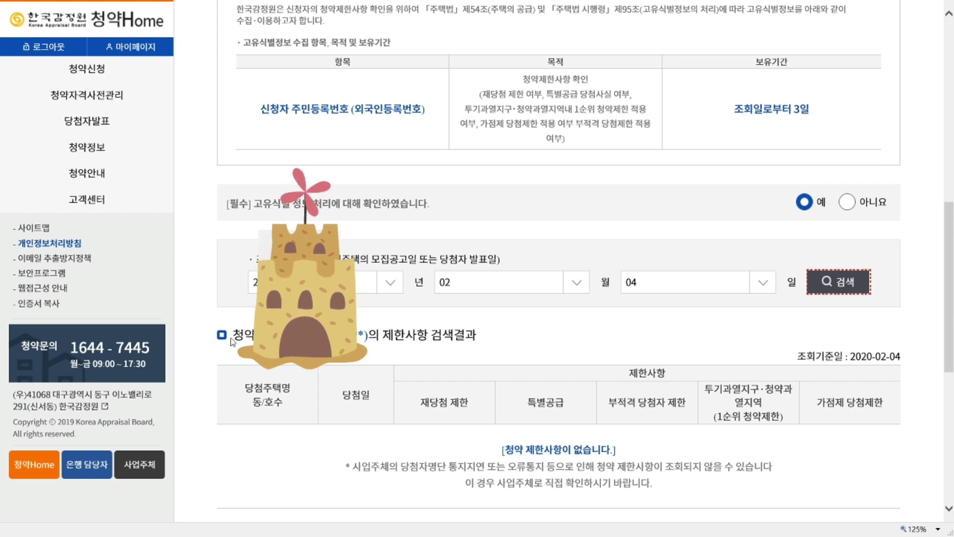
Examine the restriction categories from 재당첨 제한 to 가점제 당첨제한 and the message in the search results.
scroll(450, 373, "down", 2)
mouse_move(494, 375)
left_mouse_down()
mouse_move(655, 405)
mouse_move(499, 370)
left_mouse_up()
left_click(700, 413)
left_click(500, 370)
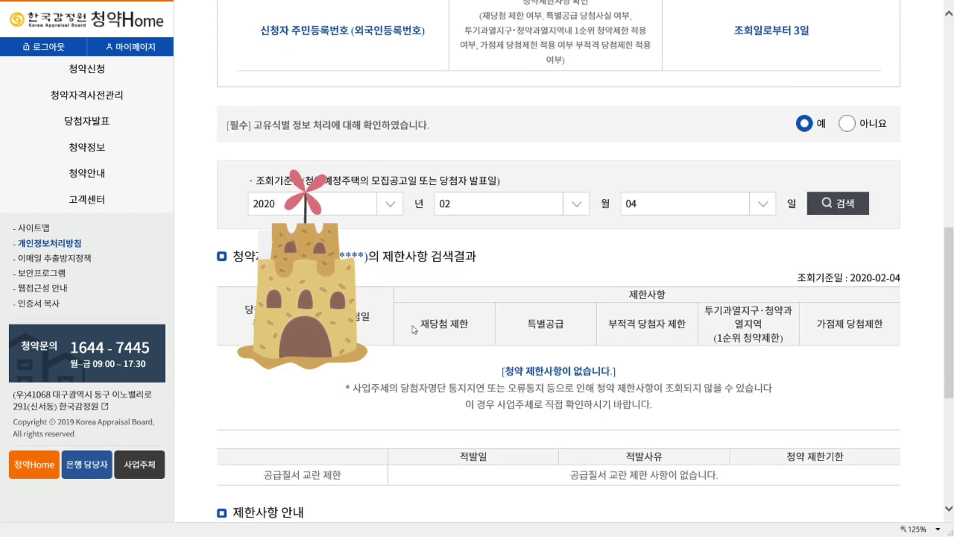
left_click_drag(412, 327, 762, 325)
left_click(694, 337)
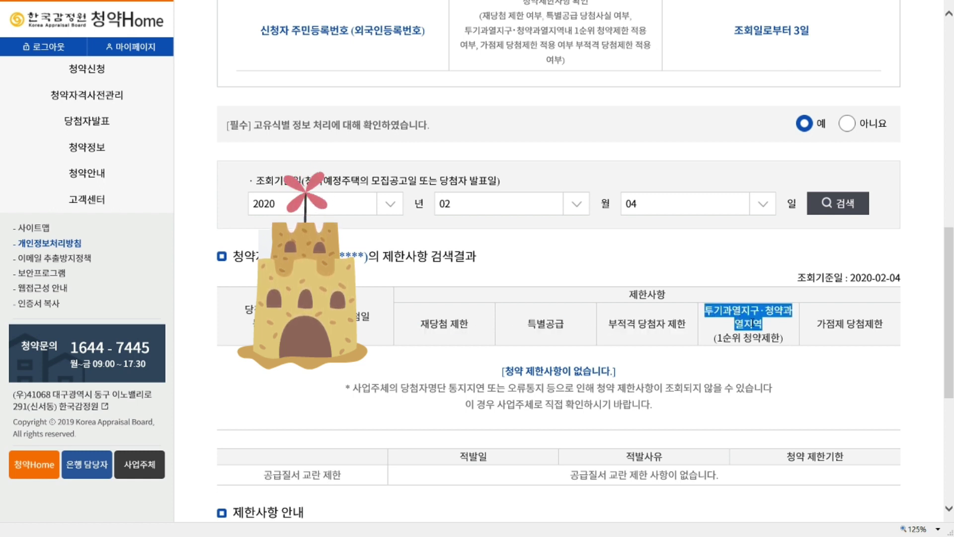
left_click(782, 329)
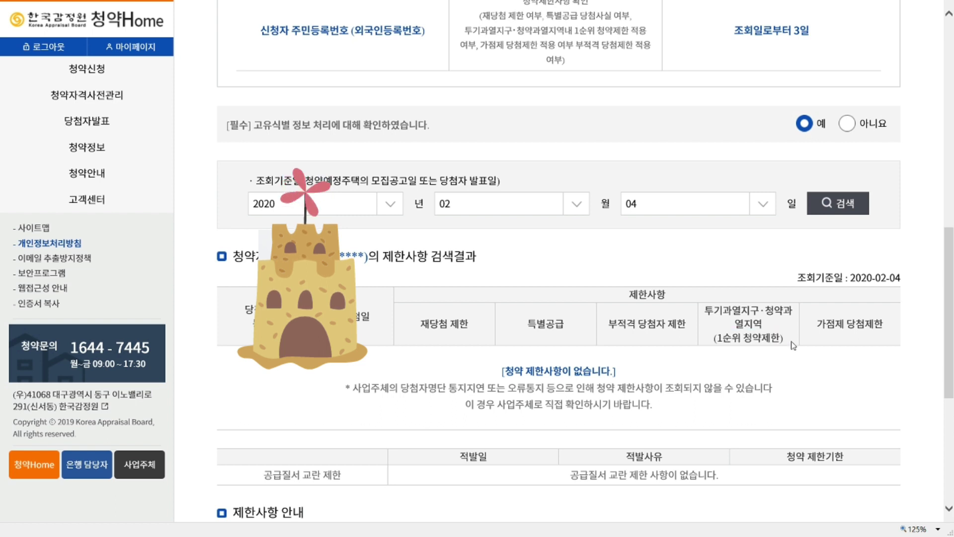
mouse_move(818, 332)
left_mouse_down()
mouse_move(891, 332)
mouse_move(818, 329)
left_mouse_up()
left_click(890, 329)
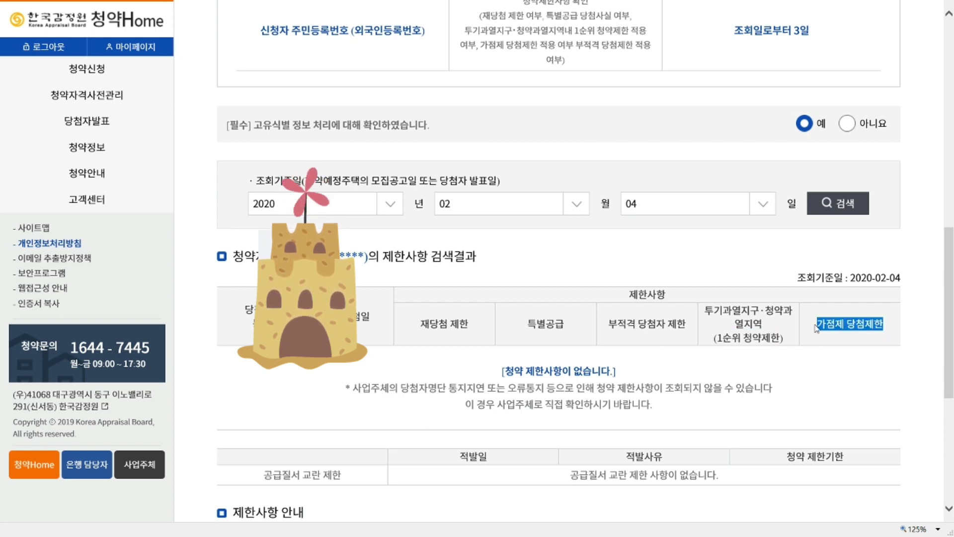
left_click(776, 323)
left_click_drag(415, 322, 912, 351)
left_click(912, 351)
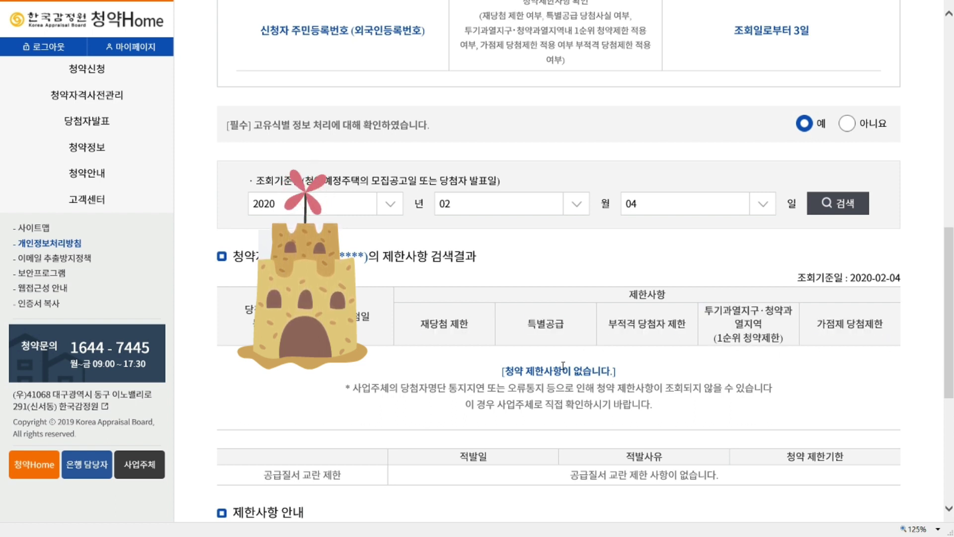
left_click_drag(458, 381, 428, 373)
left_click(429, 374)
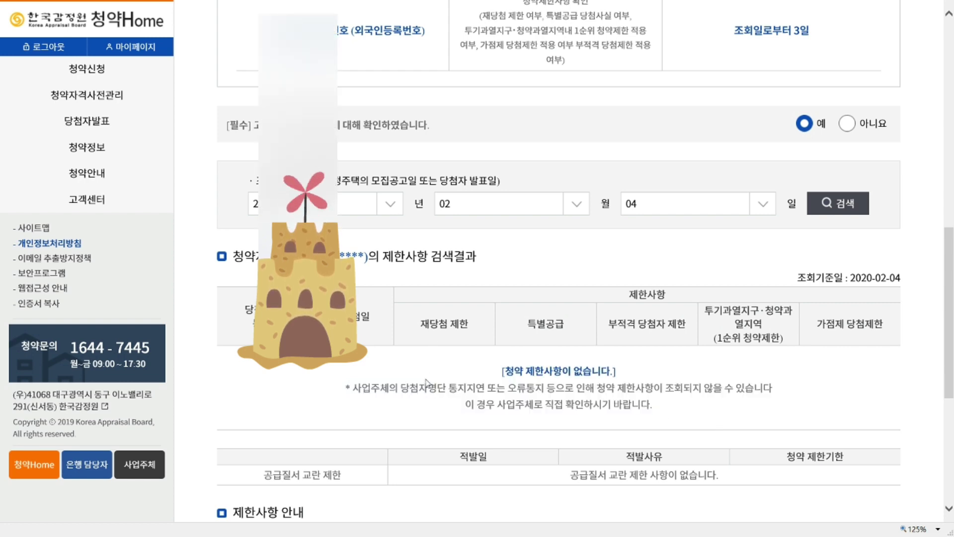
Check the 공급질서 교란 제한 row and its 적발사유 entry below the restriction results.
scroll(427, 377, "down", 1)
scroll(428, 383, "down", 2)
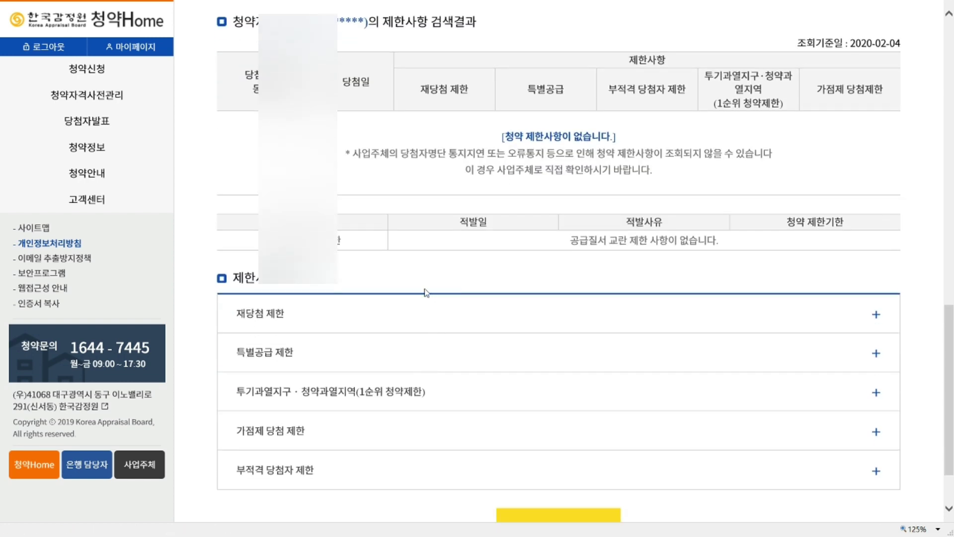
left_click_drag(271, 240, 364, 246)
left_click(370, 246)
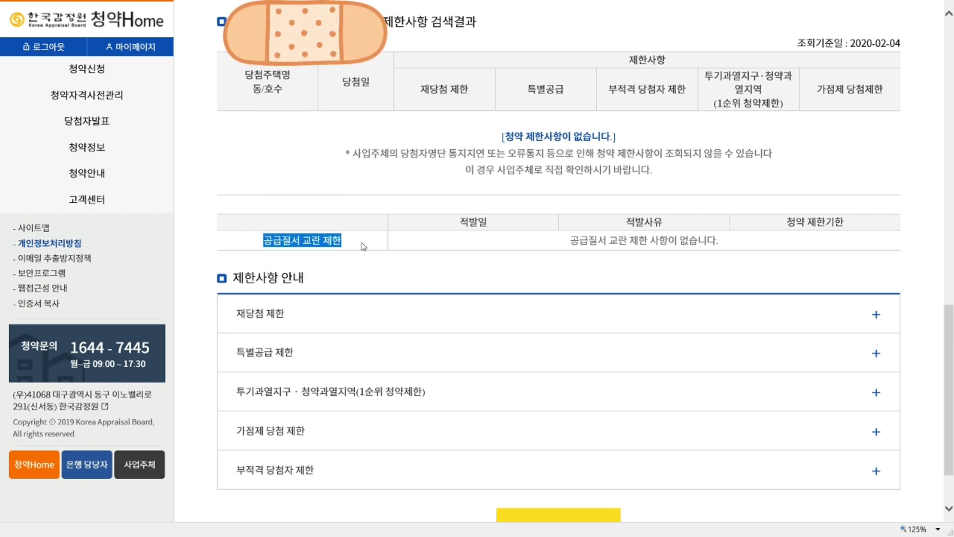
left_click(368, 246)
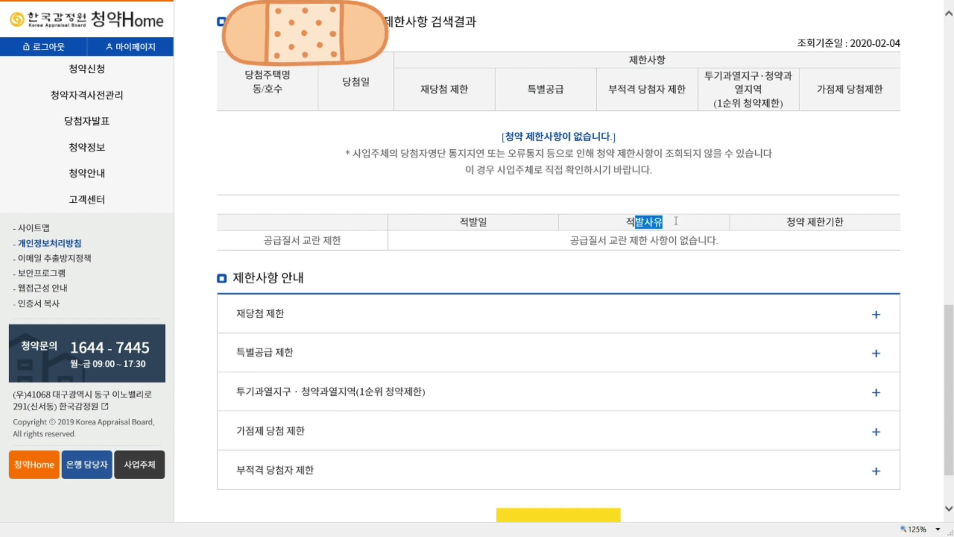
left_click_drag(572, 246, 582, 229)
left_click(740, 246)
left_click(517, 241)
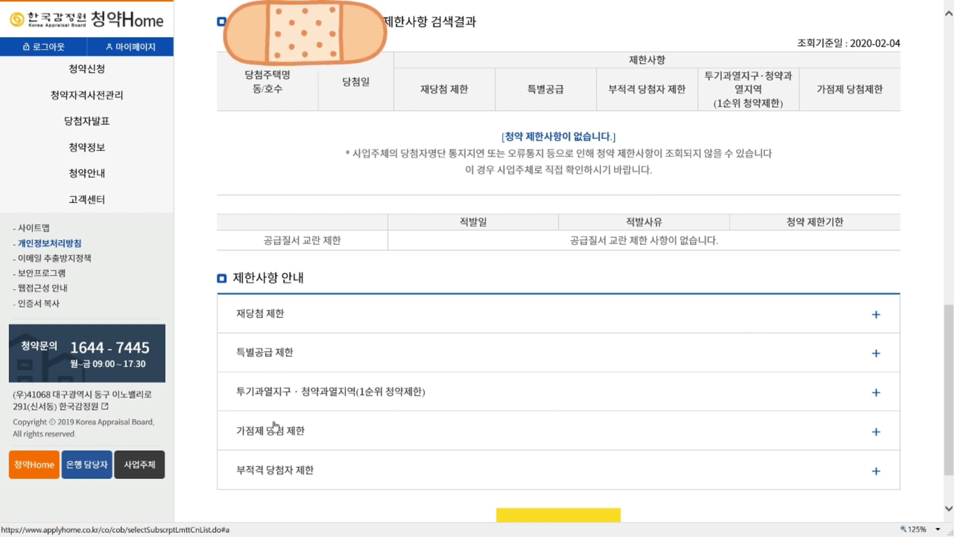
Expand the 재당첨 제한 guidance and review its restriction periods by floor area and region.
left_click(292, 324)
scroll(341, 414, "down", 3)
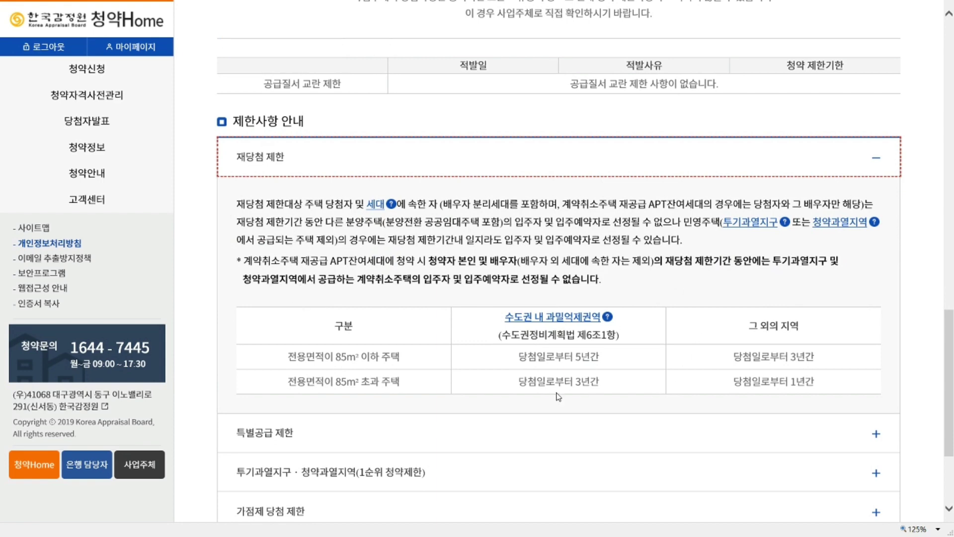
scroll(531, 381, "down", 2)
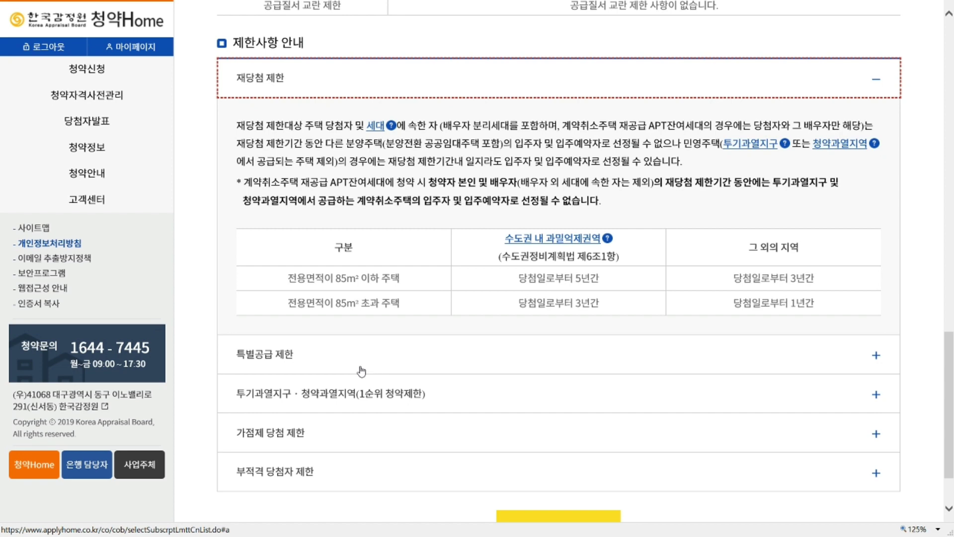
Expand the 특별공급 제한 guidance and read its rule for households that already won a special supply.
left_click(331, 366)
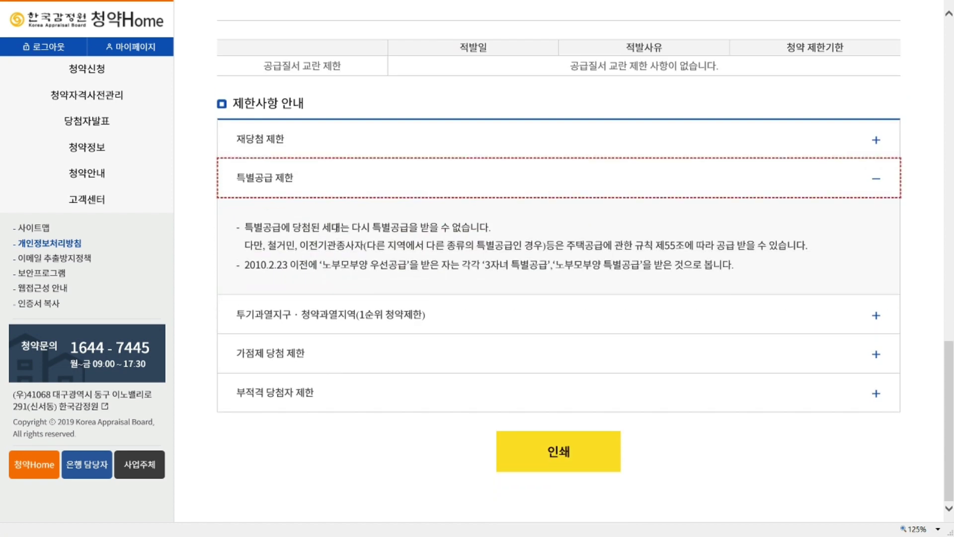
triple_click(291, 233)
left_click(496, 234)
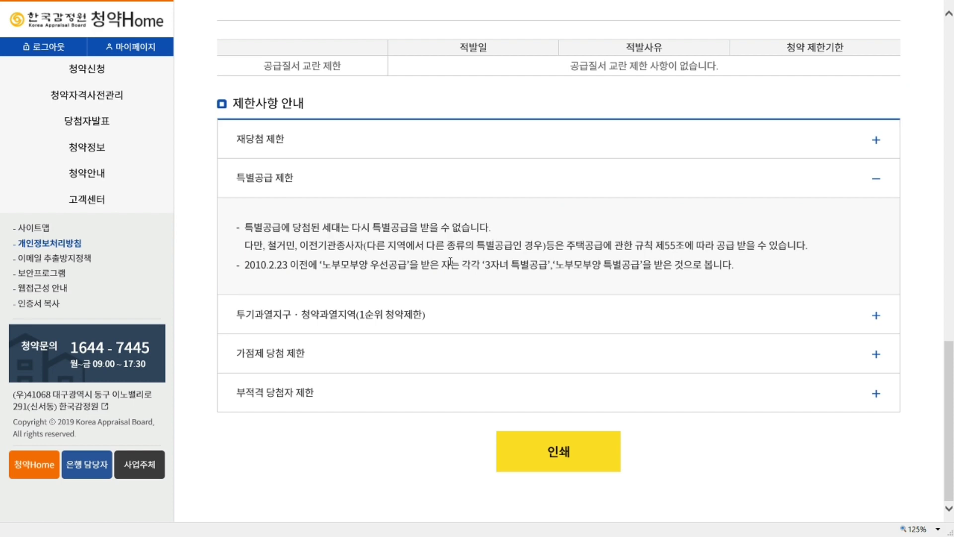
Expand the 투기과열지구 · 청약과열지역(1순위 청약제한) guidance and compare its 민영주택 and 국민주택 columns.
left_click(384, 317)
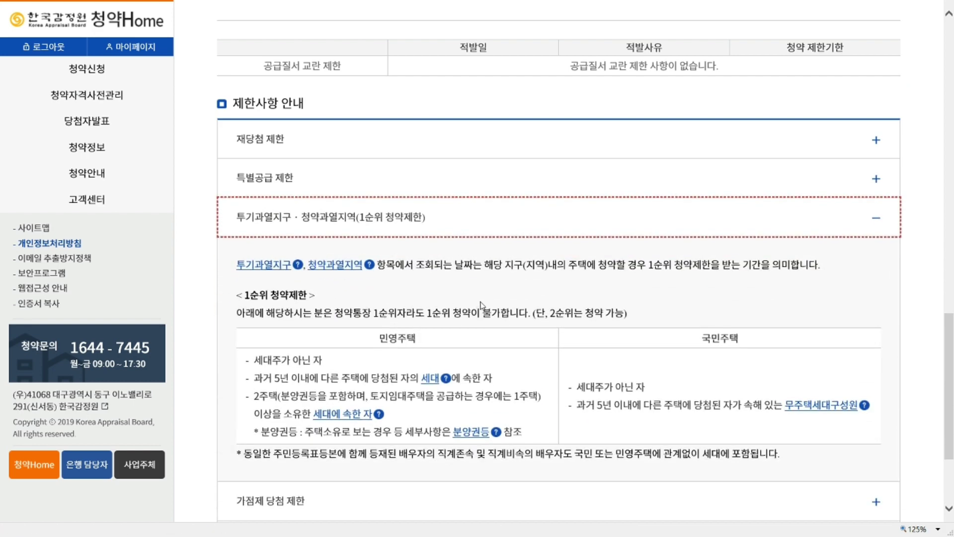
scroll(481, 305, "down", 2)
left_click_drag(380, 260, 441, 261)
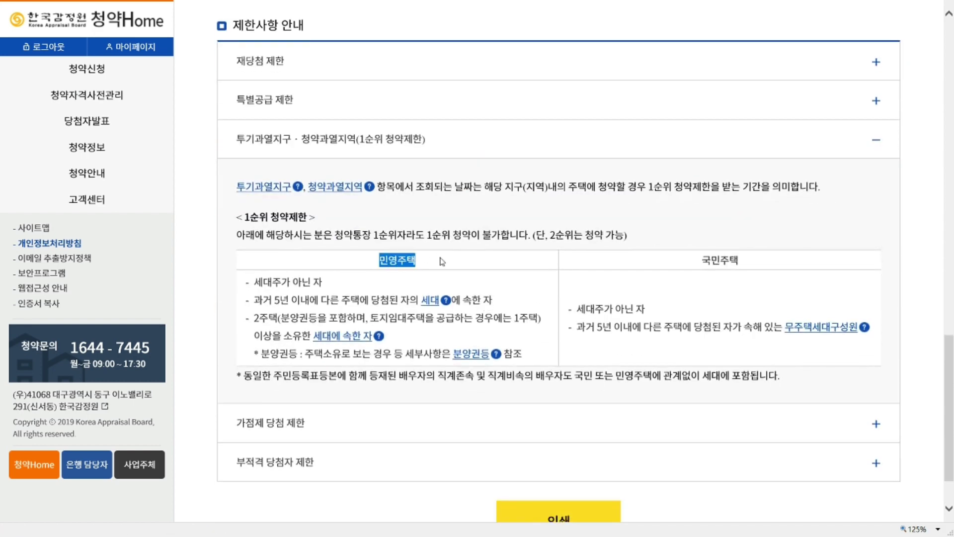
left_click(692, 267)
left_click_drag(692, 267, 794, 266)
left_click(777, 262)
Read the 1순위 청약제한 conditions, including the 민영주택 condition on owning two or more homes.
left_click_drag(241, 225, 327, 219)
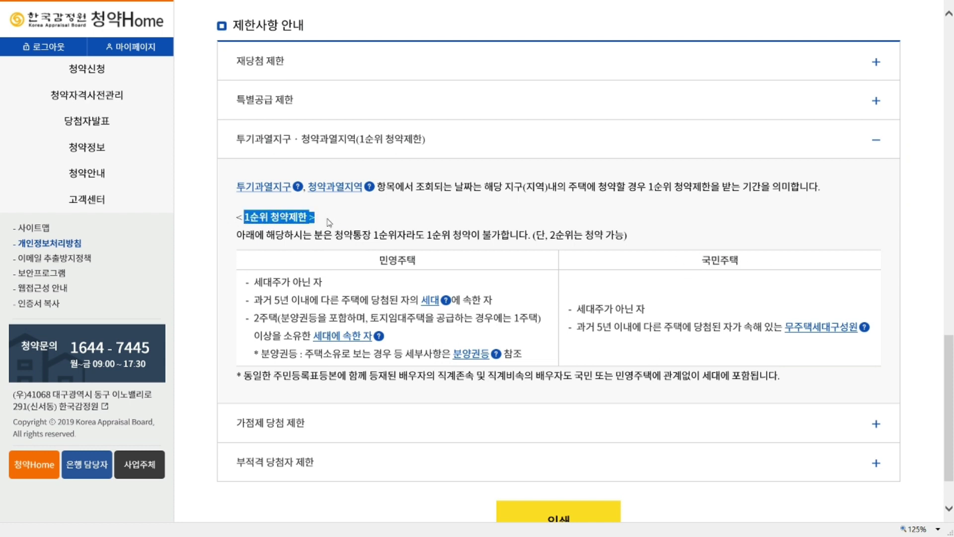
left_click(327, 219)
scroll(336, 309, "down", 2)
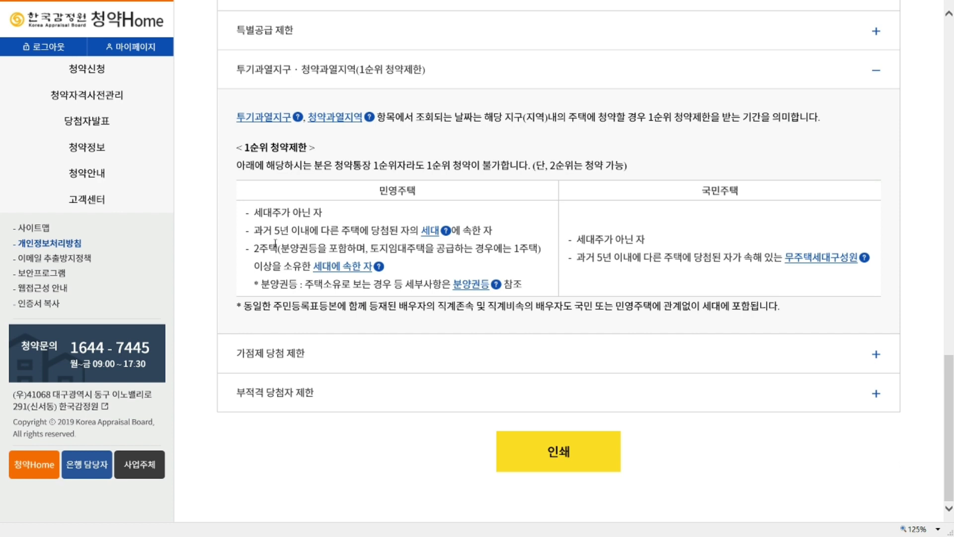
left_click_drag(248, 147, 308, 148)
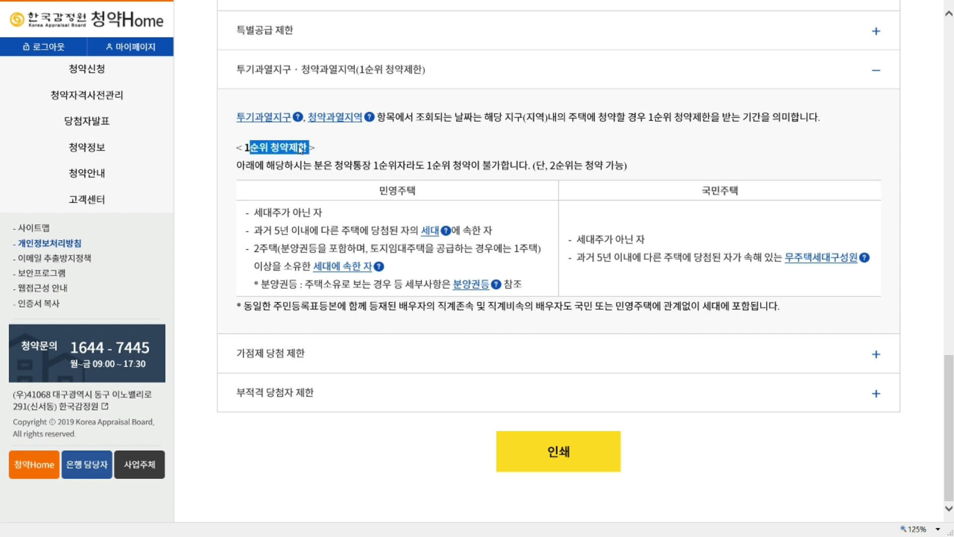
left_click(304, 148)
left_click_drag(254, 251, 522, 285)
left_click(274, 271)
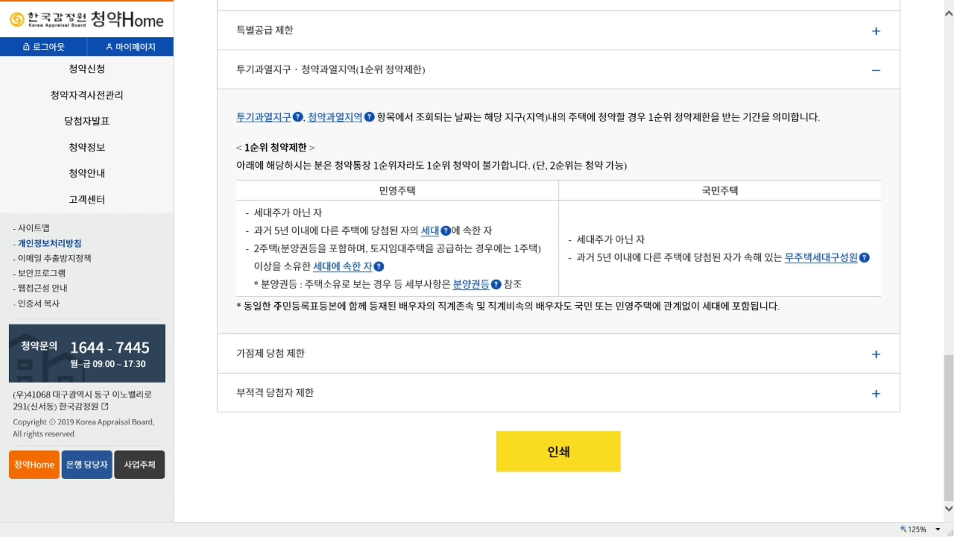
Expand the 가점제 당첨 제한 guidance in the 제한사항 안내 list.
left_click(286, 352)
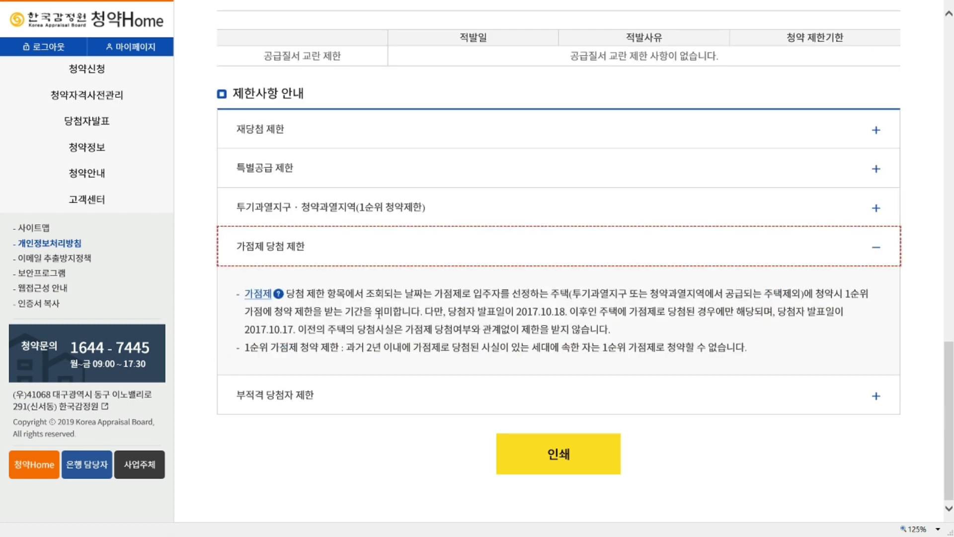
Read the 가점제 당첨 제한 guidance on which homes it covers and what the restriction period means.
left_click_drag(434, 293, 569, 293)
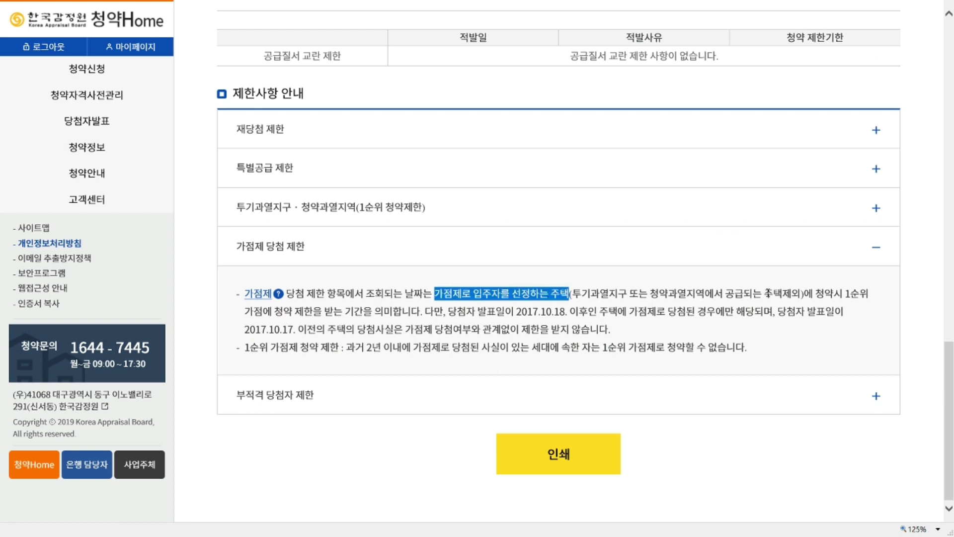
left_click_drag(244, 311, 424, 311)
left_click(425, 312)
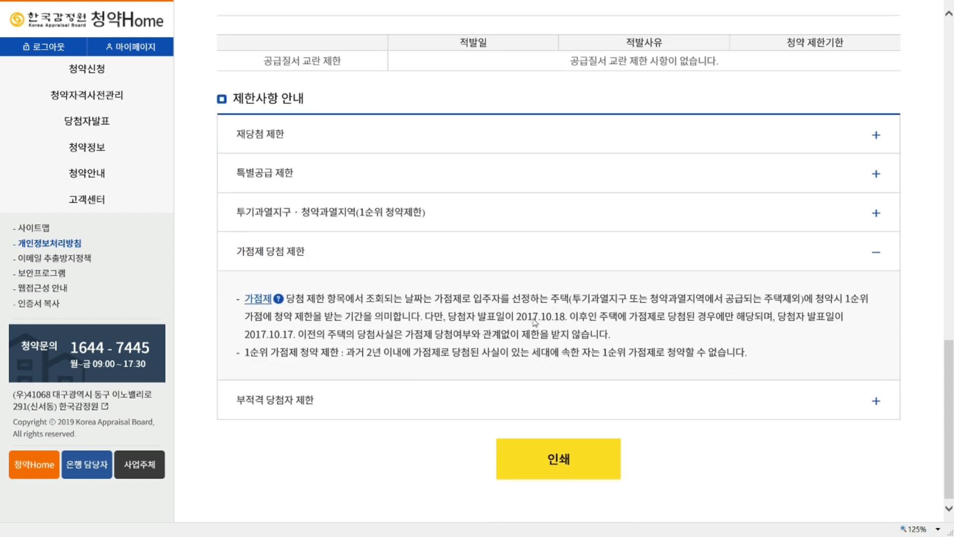
Expand the 부적격 당첨자 제한 guidance, read its restriction periods by region including 수도권, and collapse it again.
left_click(453, 398)
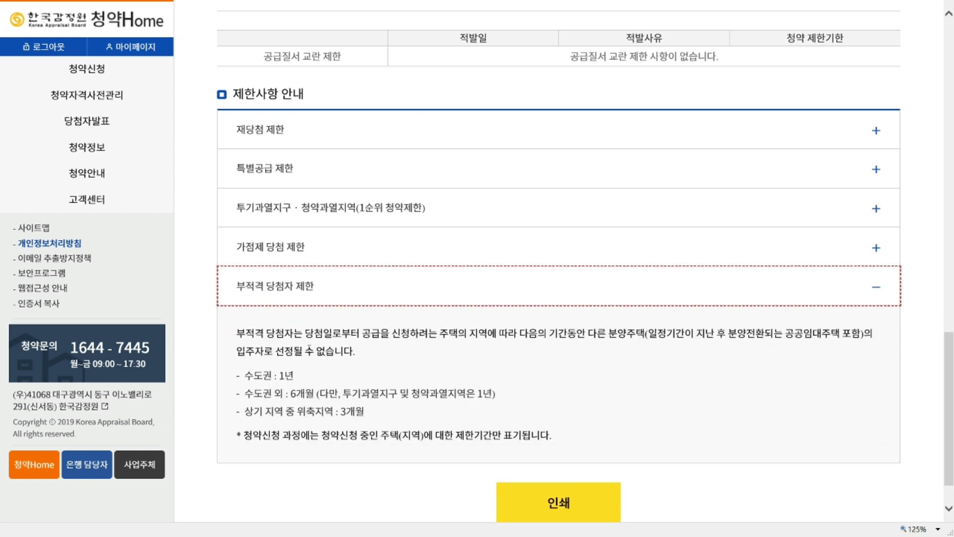
left_click_drag(236, 334, 356, 351)
left_click(674, 363)
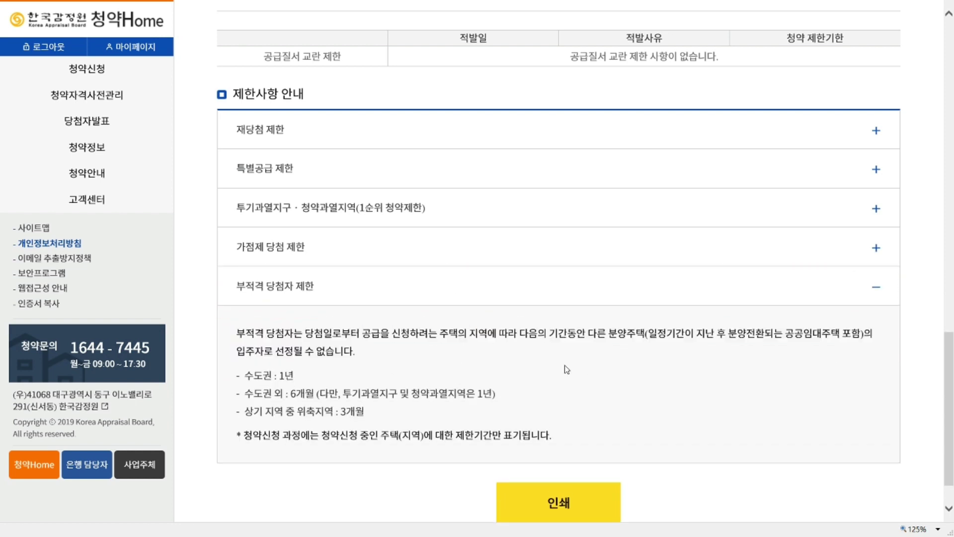
left_click_drag(248, 378, 315, 378)
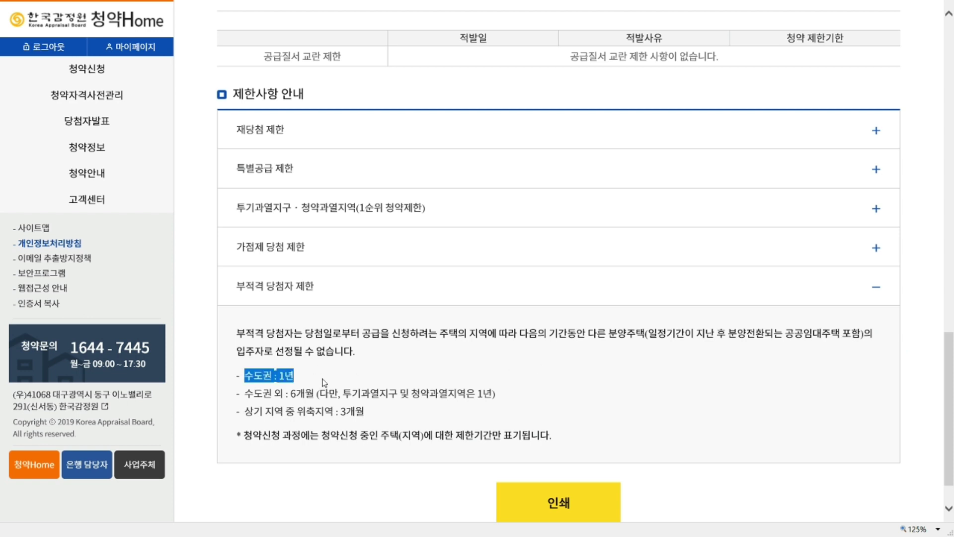
left_click(325, 381)
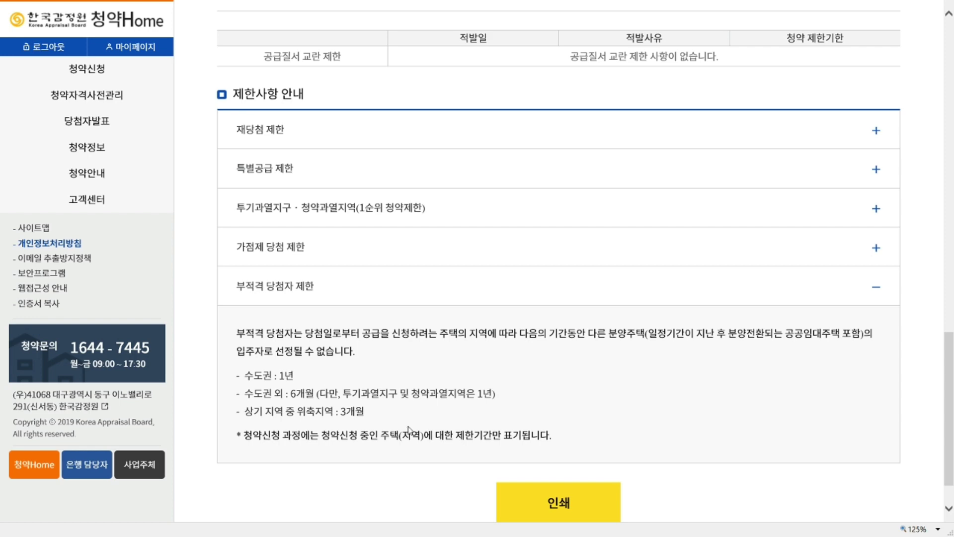
left_click(553, 291)
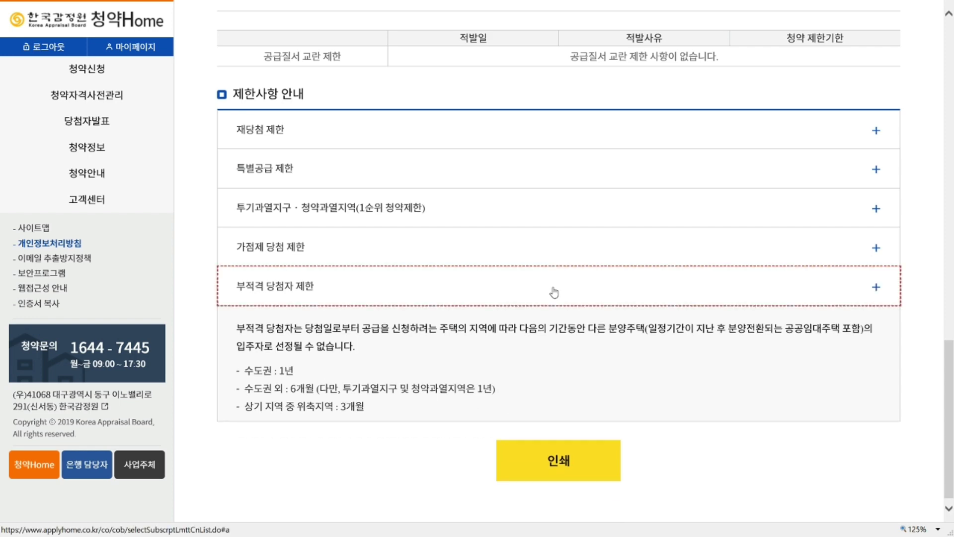
Query the APT 청약통장 가입내역 and read through the account details and the 1순위 통장조건 criteria.
scroll(452, 434, "up", 7)
scroll(445, 453, "up", 10)
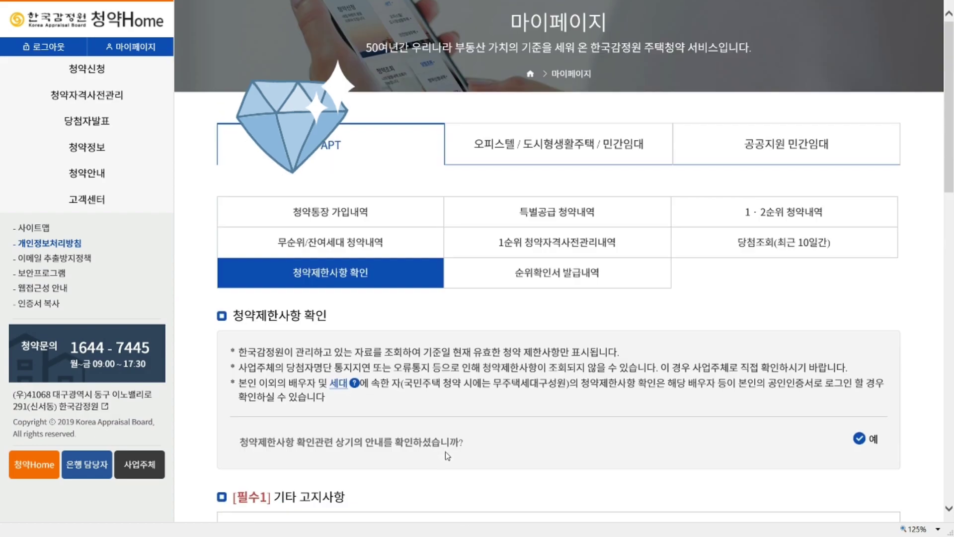
left_click(343, 213)
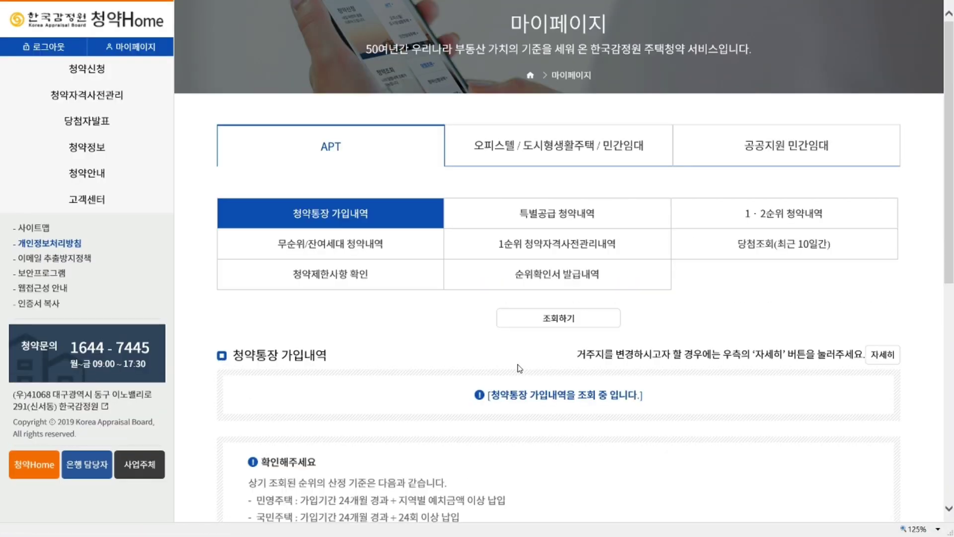
left_click(555, 319)
scroll(564, 269, "down", 3)
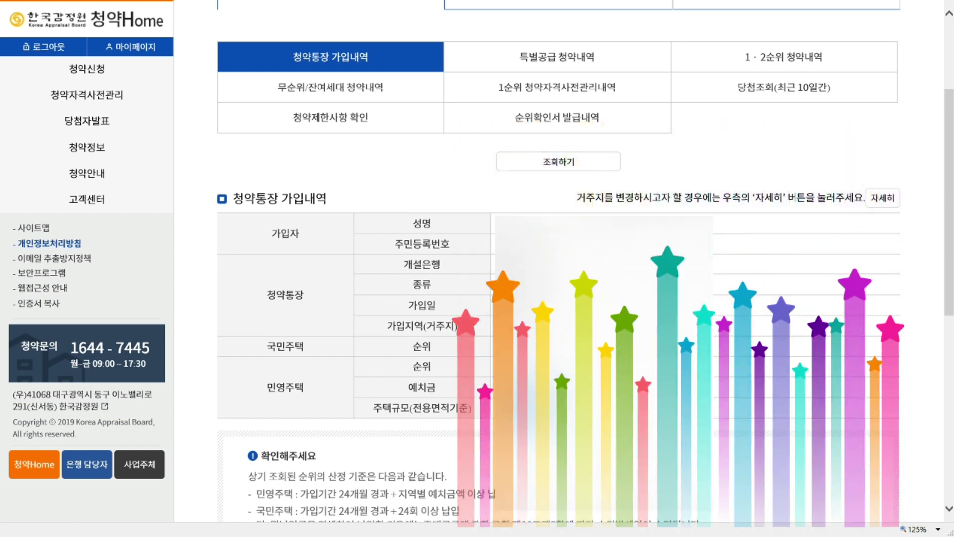
scroll(467, 456, "down", 3)
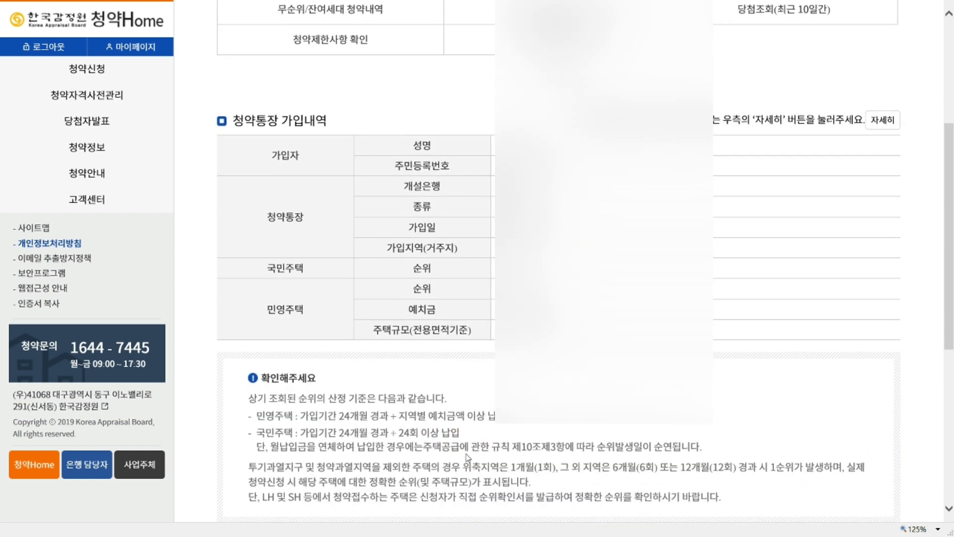
scroll(467, 456, "down", 5)
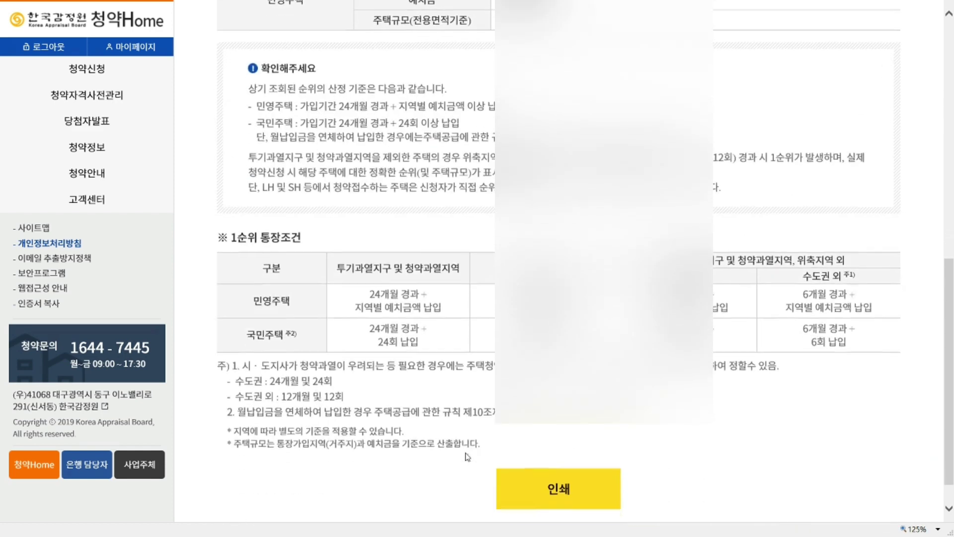
scroll(420, 482, "up", 11)
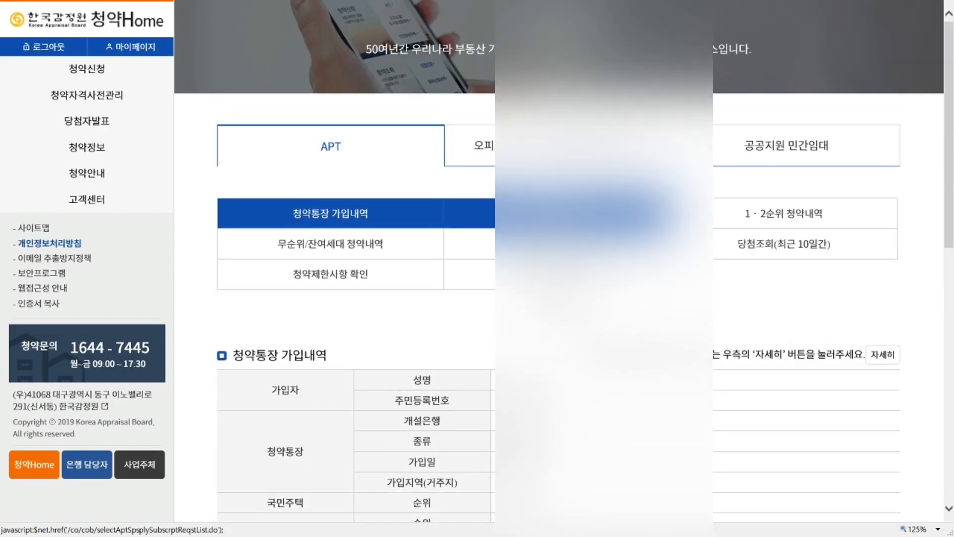
Check the APT application histories for 특별공급, 1·2순위 and 무순위/잔여세대.
left_click(558, 213)
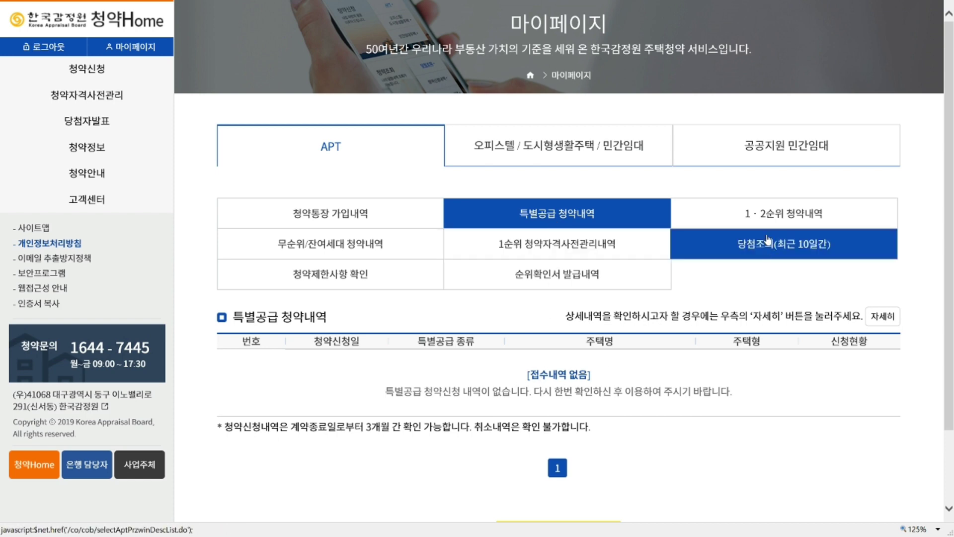
left_click(770, 219)
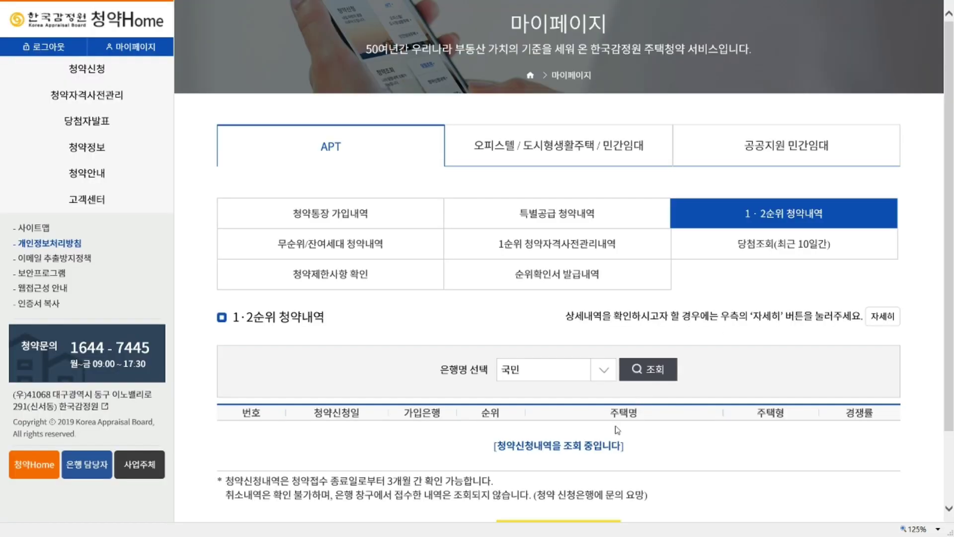
scroll(618, 430, "down", 2)
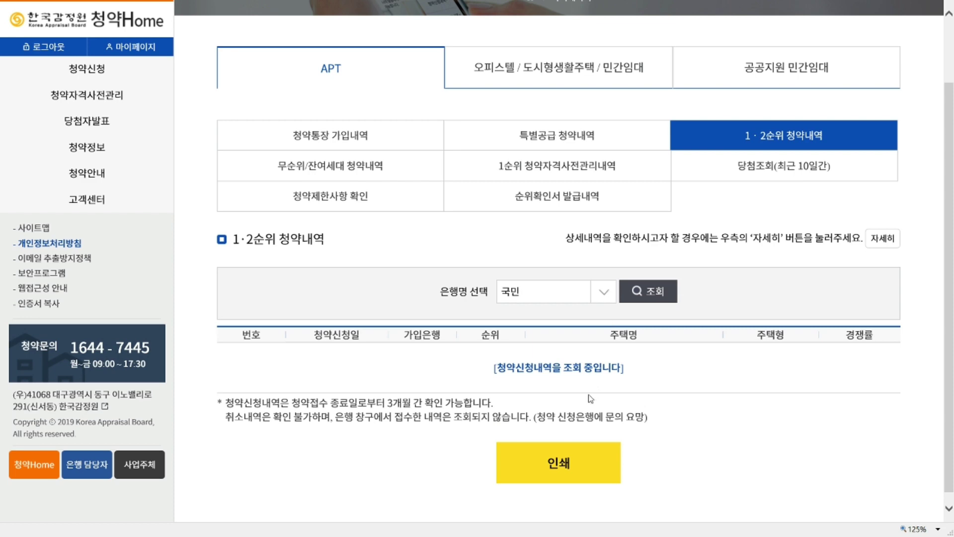
left_click(332, 165)
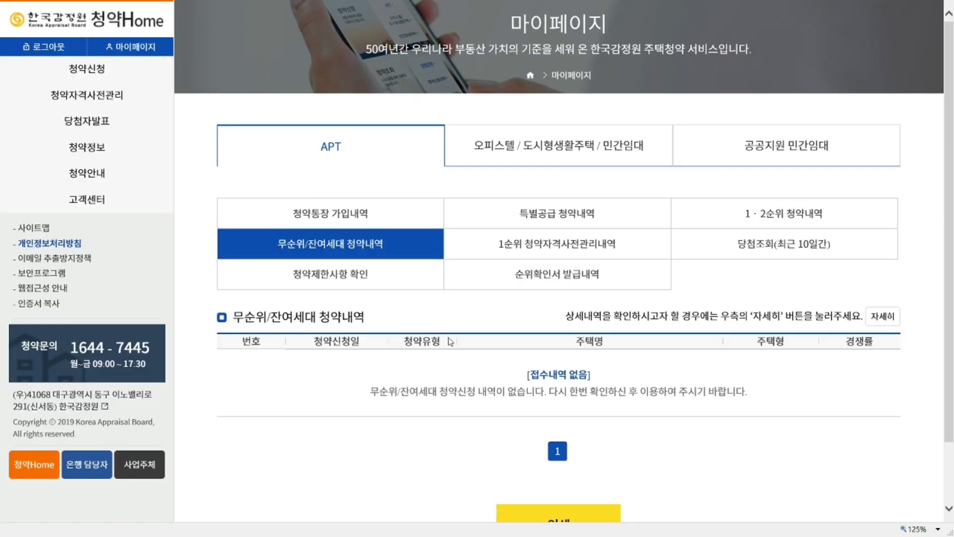
View the 1순위 청약자격사전관리내역 and read its application status.
left_click(549, 247)
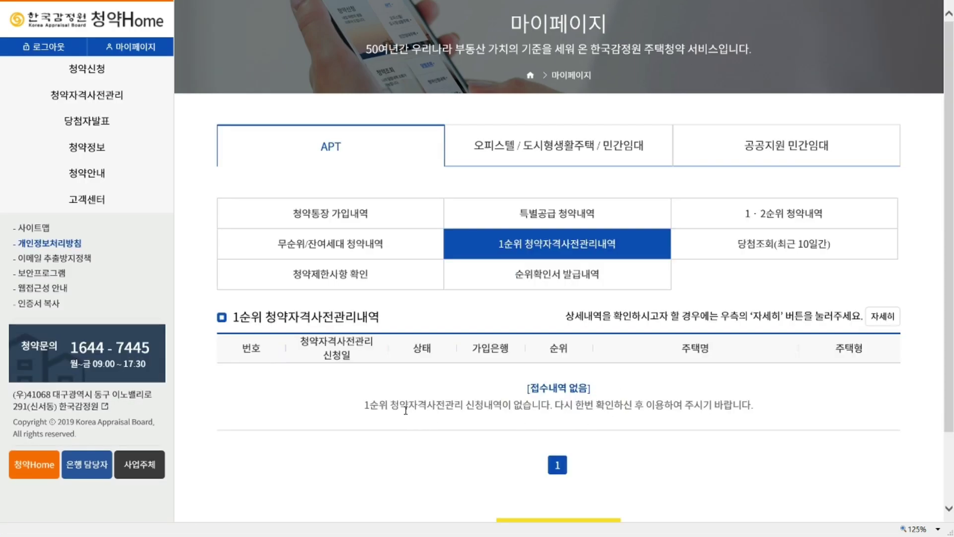
left_click_drag(401, 404, 512, 405)
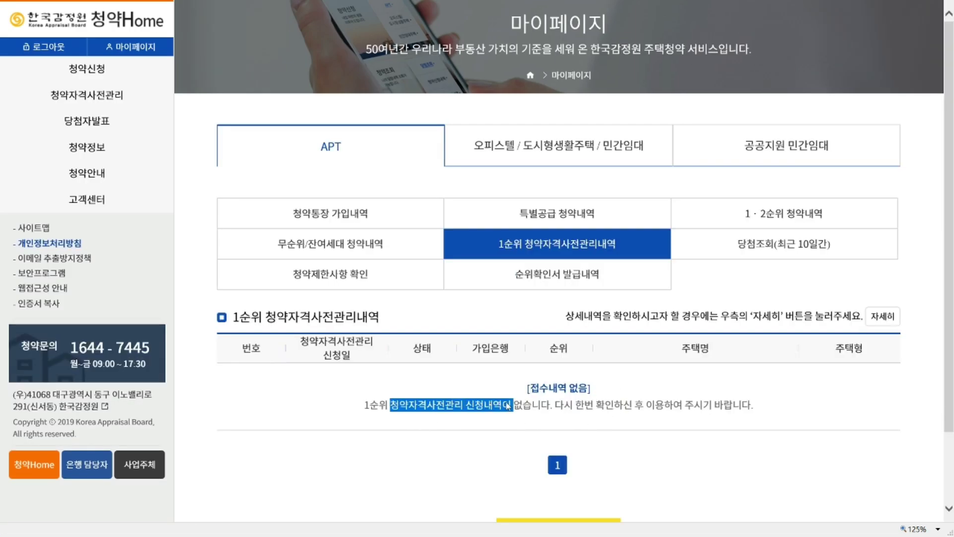
left_click(507, 404)
Check the 당첨조회(최근 10일간) winning history, and reopen the 청약제한사항 확인 page.
left_click(788, 253)
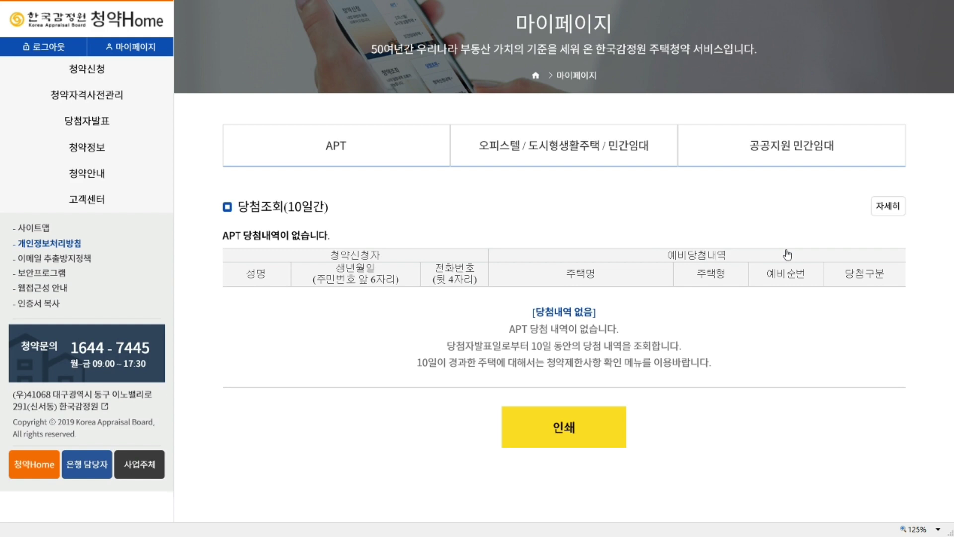
scroll(708, 442, "down", 2)
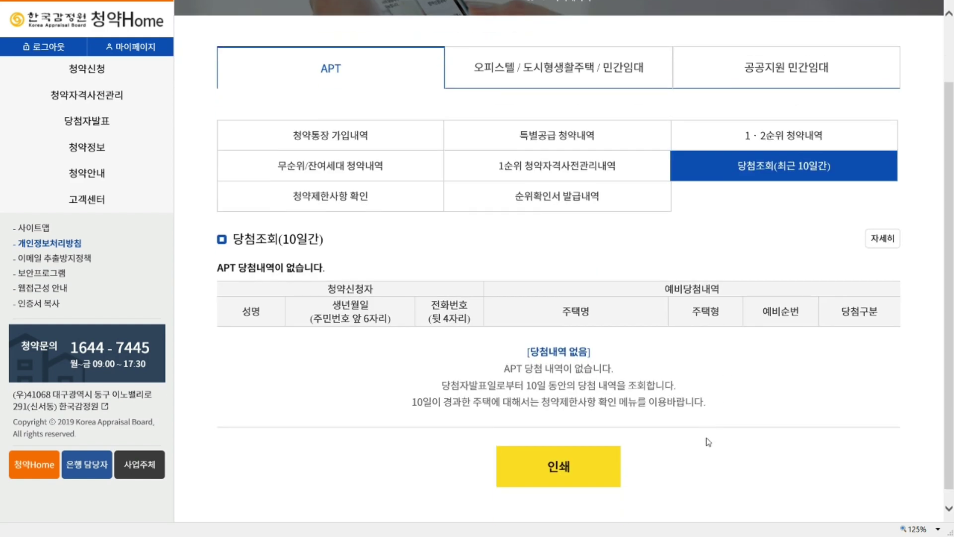
triple_click(511, 348)
left_click(511, 348)
left_click(318, 197)
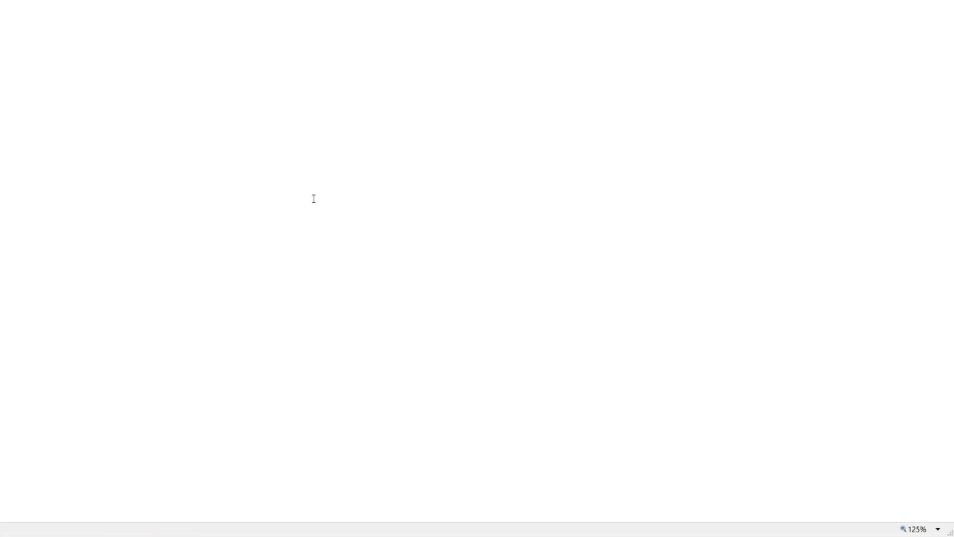
scroll(572, 298, "down", 4)
scroll(572, 298, "up", 4)
Query the 순위확인서 발급내역 and read the response.
left_click(575, 271)
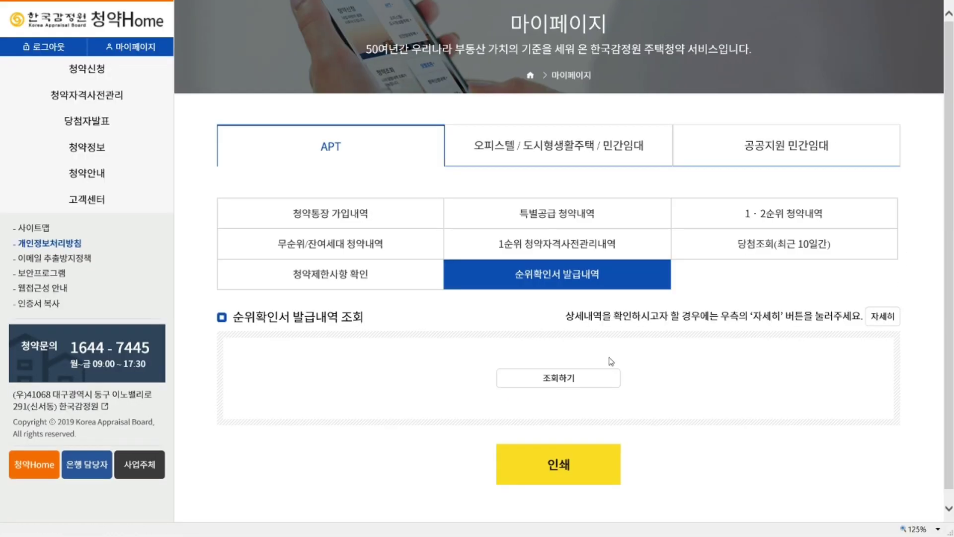
left_click(585, 378)
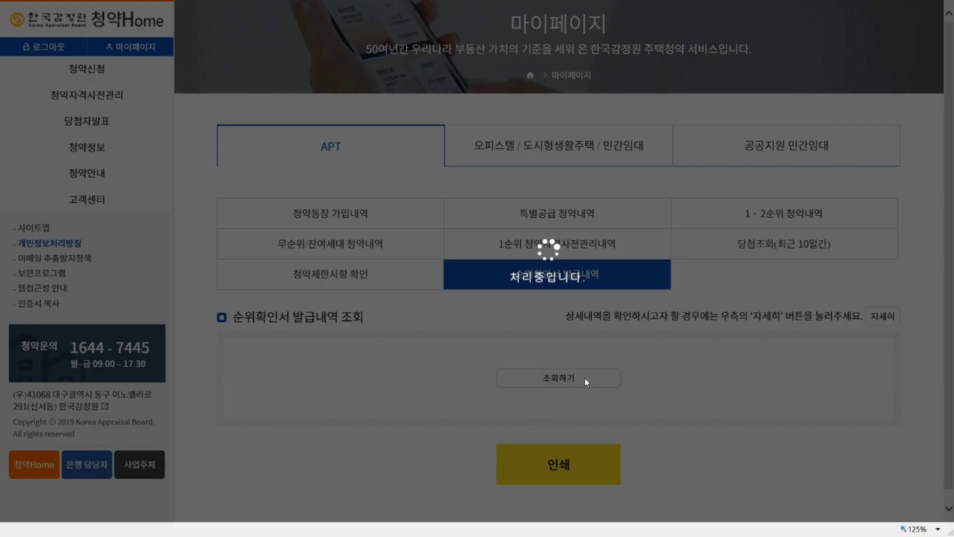
scroll(589, 379, "down", 3)
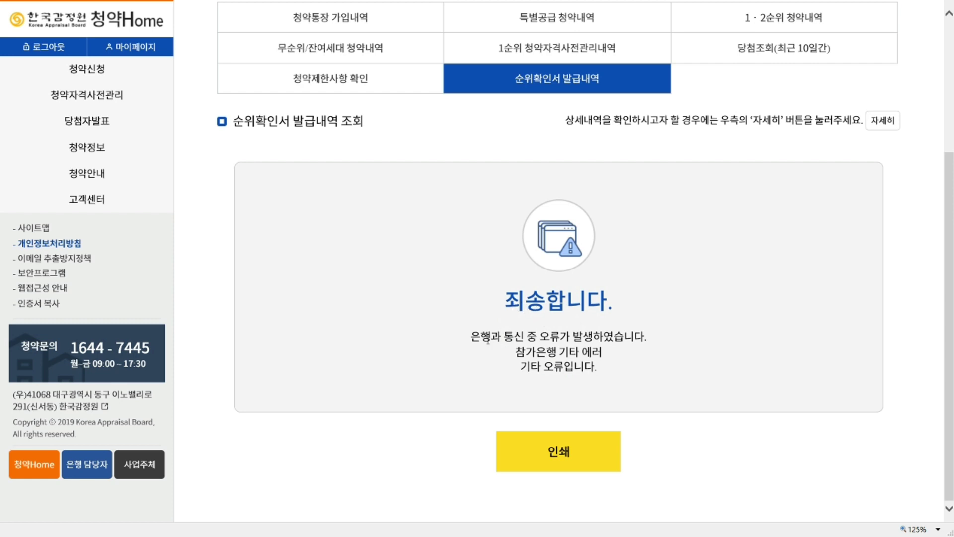
triple_click(612, 342)
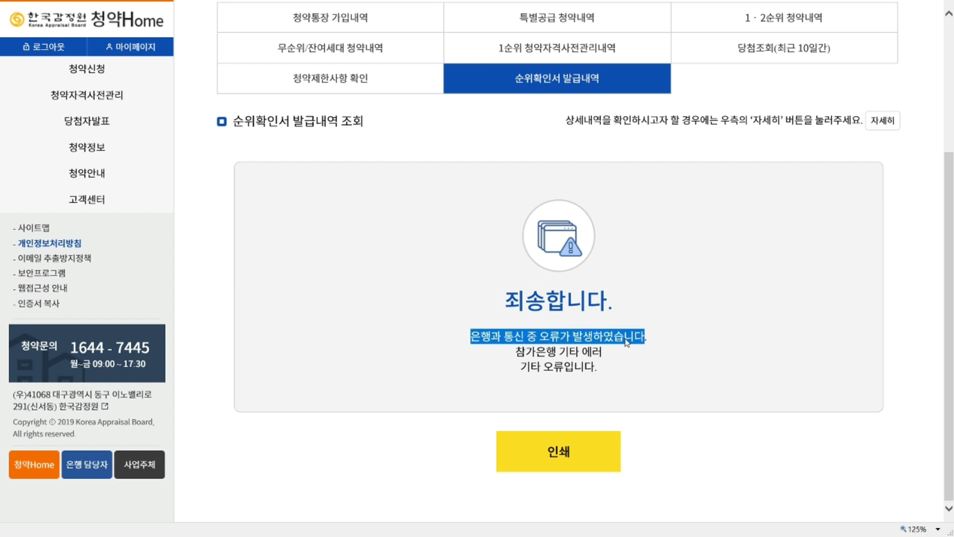
left_click(628, 342)
left_click_drag(656, 338, 465, 338)
left_click(437, 383)
View the 청약신청내역 pages for 오피스텔/도시형생활주택/민간임대 and for 공공지원 민간임대.
scroll(437, 383, "up", 2)
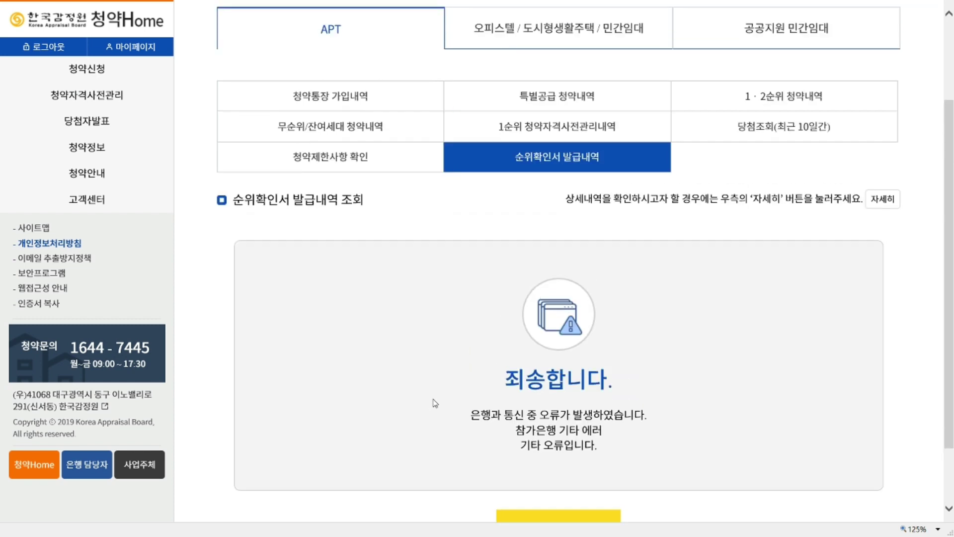
scroll(463, 396, "up", 3)
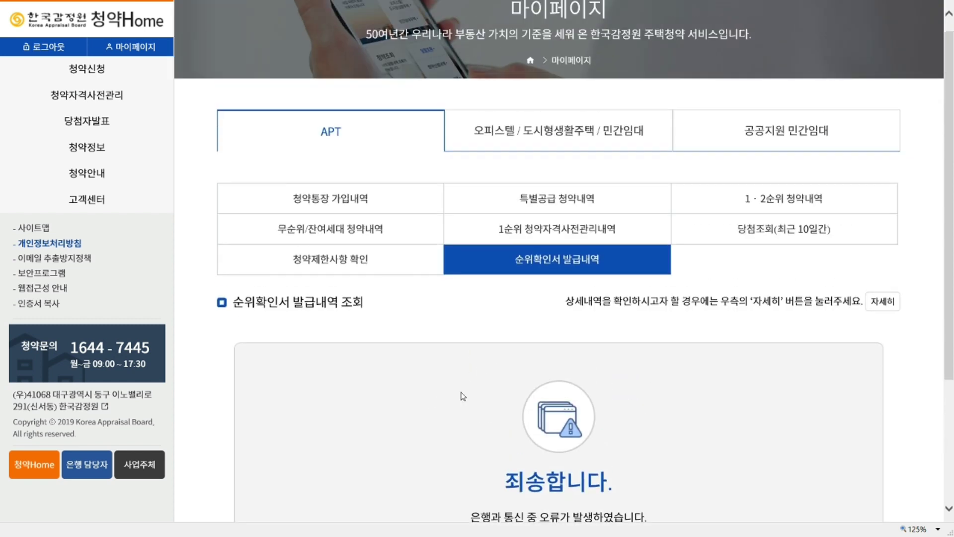
left_click(604, 145)
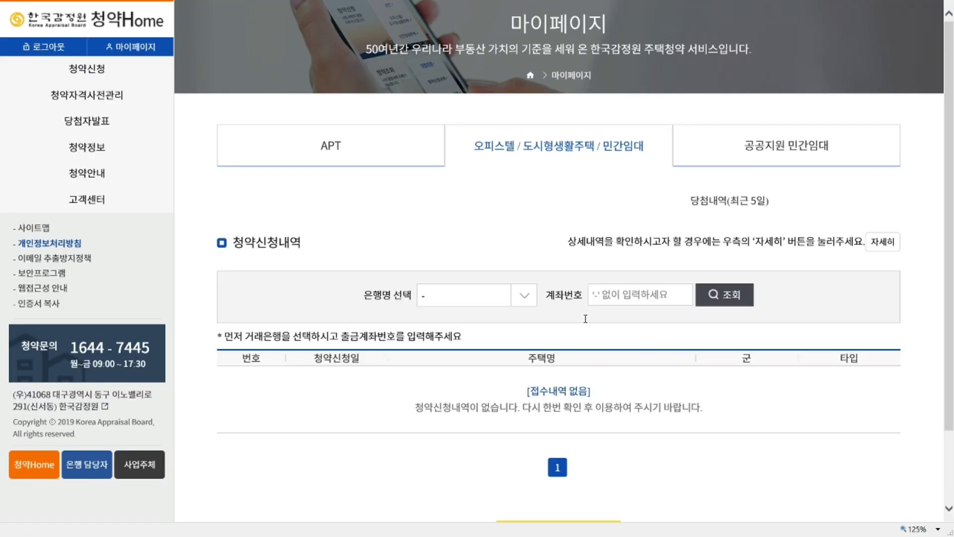
scroll(449, 391, "down", 2)
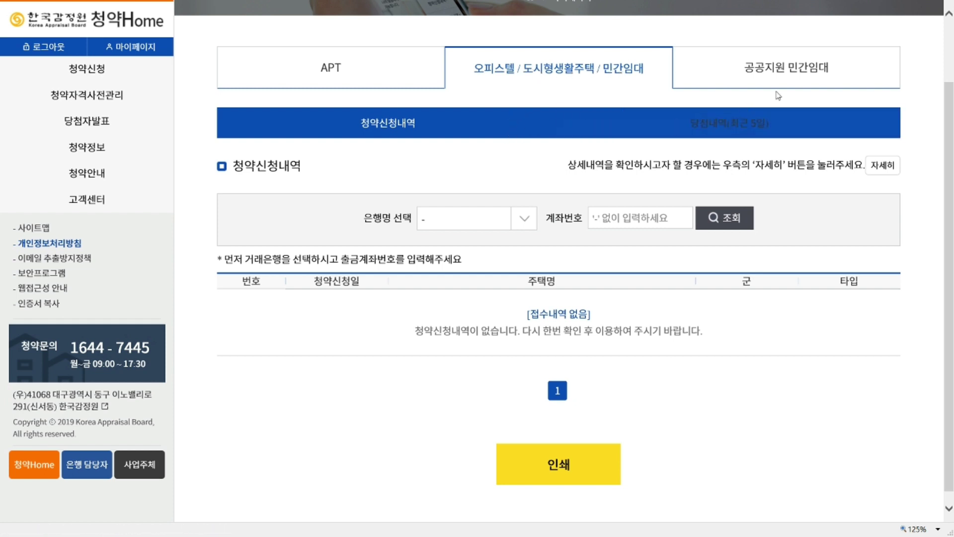
left_click(799, 71)
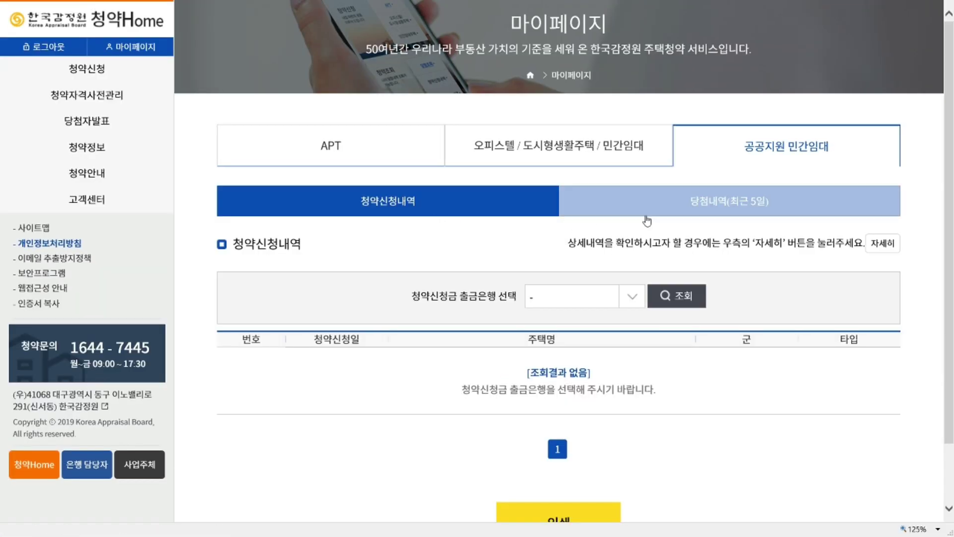
Return to the site's home page, open the 청약가점 계산기, and look over its questions.
left_click(115, 30)
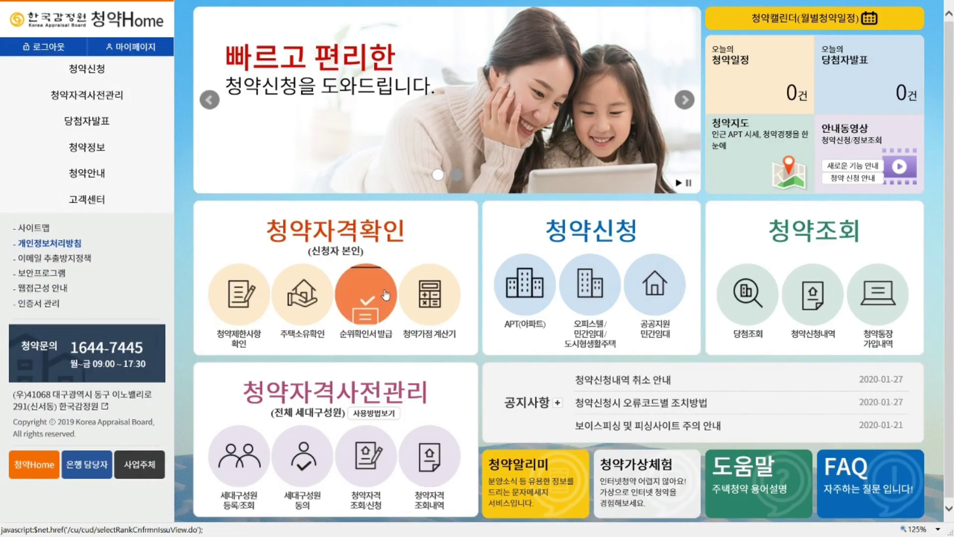
left_click(441, 297)
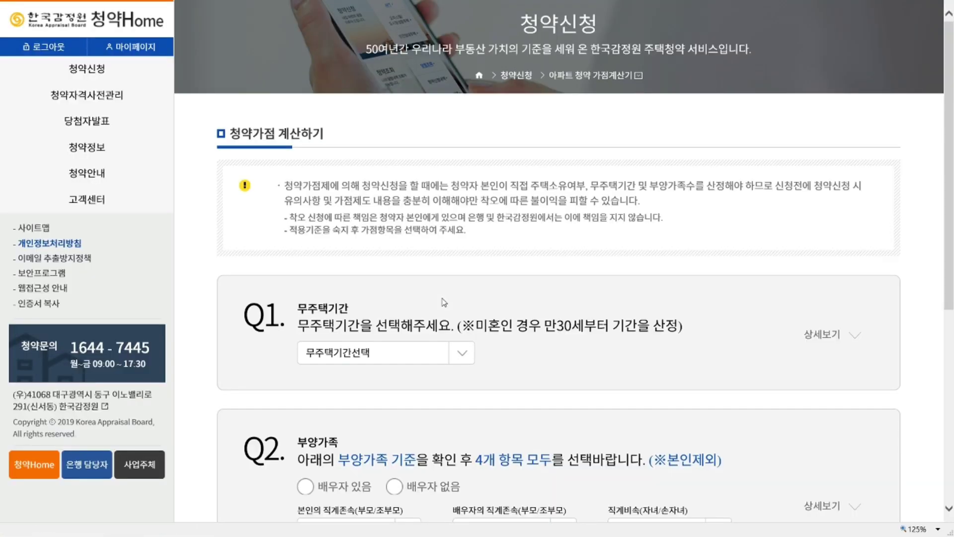
scroll(647, 303, "down", 3)
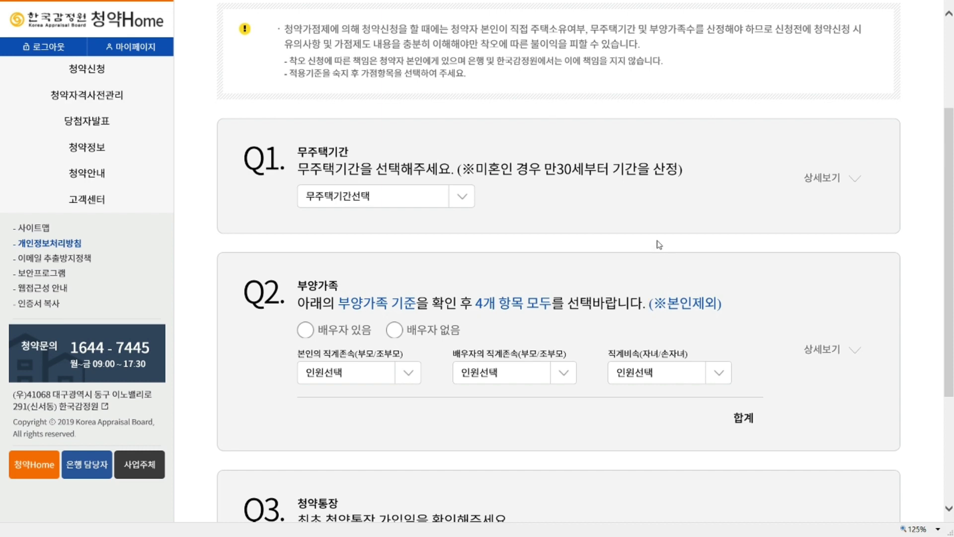
scroll(659, 245, "down", 2)
scroll(660, 280, "up", 5)
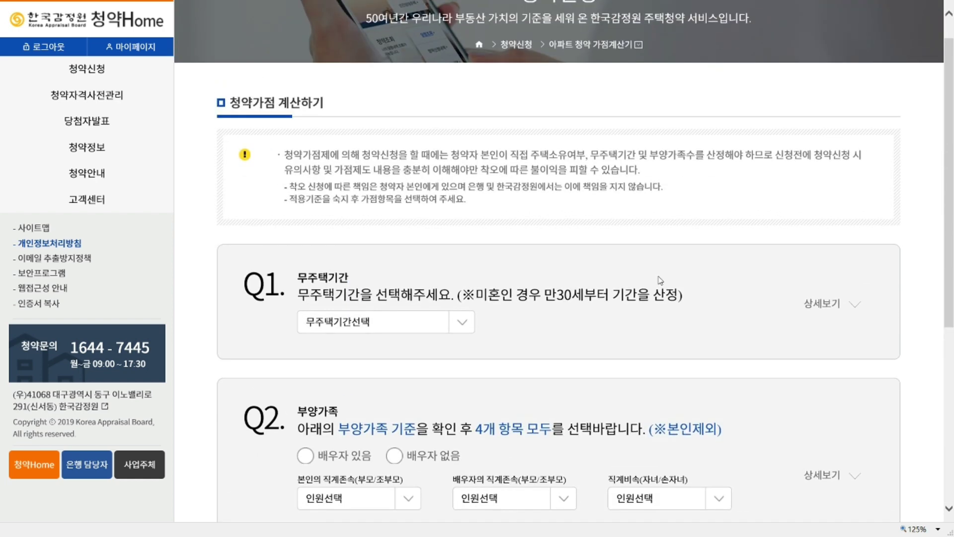
Answer Q1 of the 청약가점 calculator by setting the 무주택기간 to 9년 이상~10년 미만(20점).
scroll(660, 280, "down", 1)
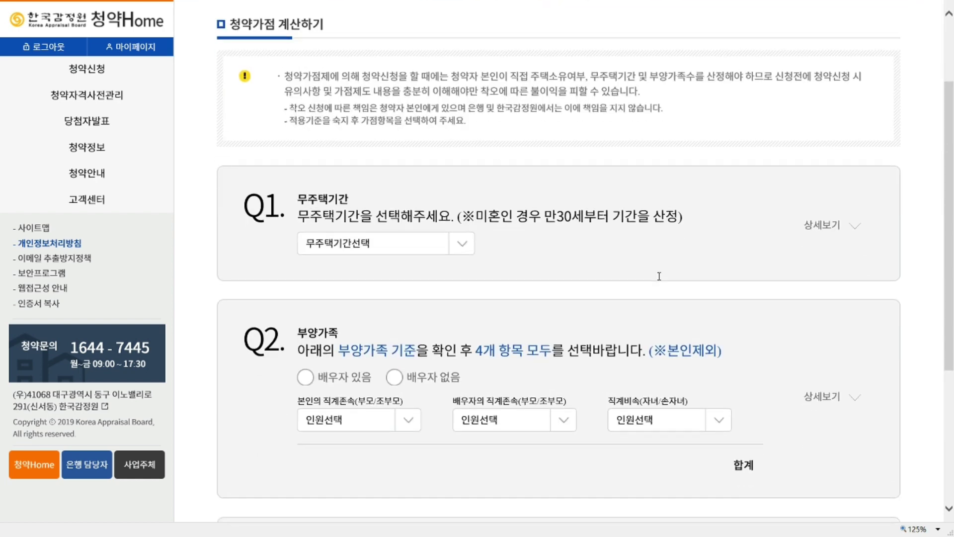
scroll(660, 280, "down", 1)
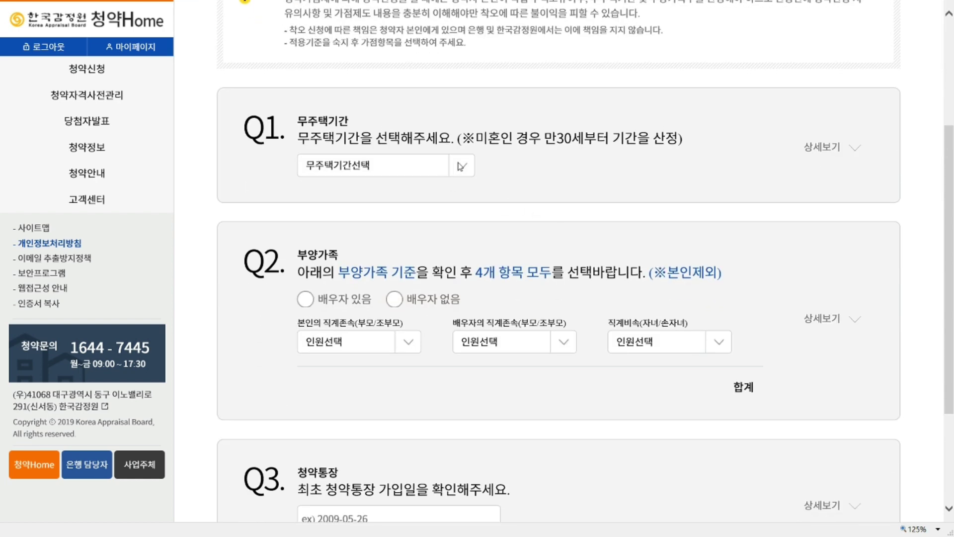
double_click(316, 128)
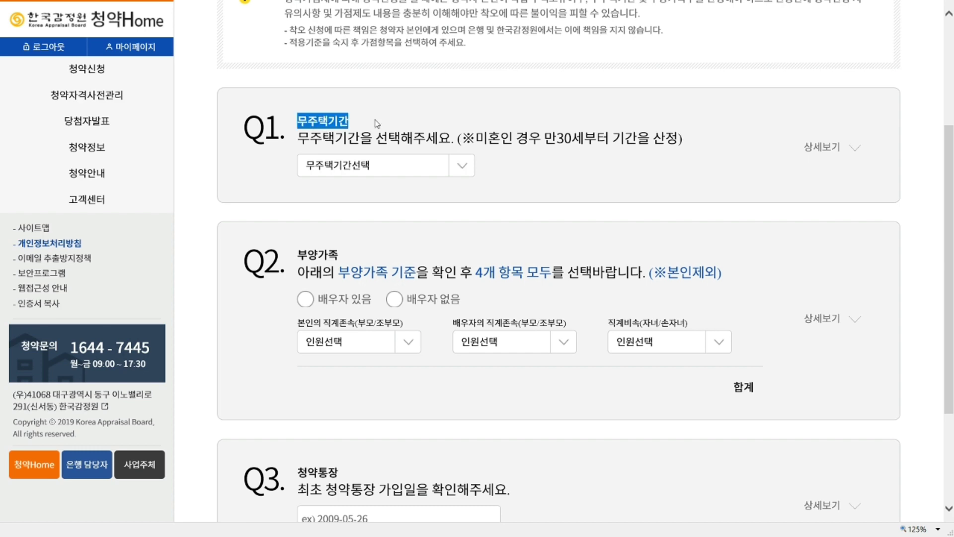
left_click(378, 124)
left_click(460, 165)
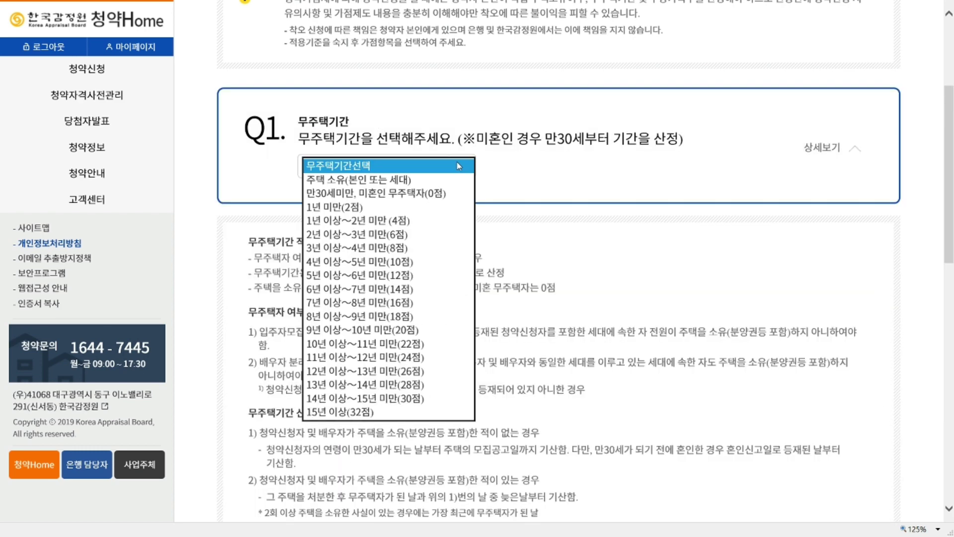
left_click(426, 181)
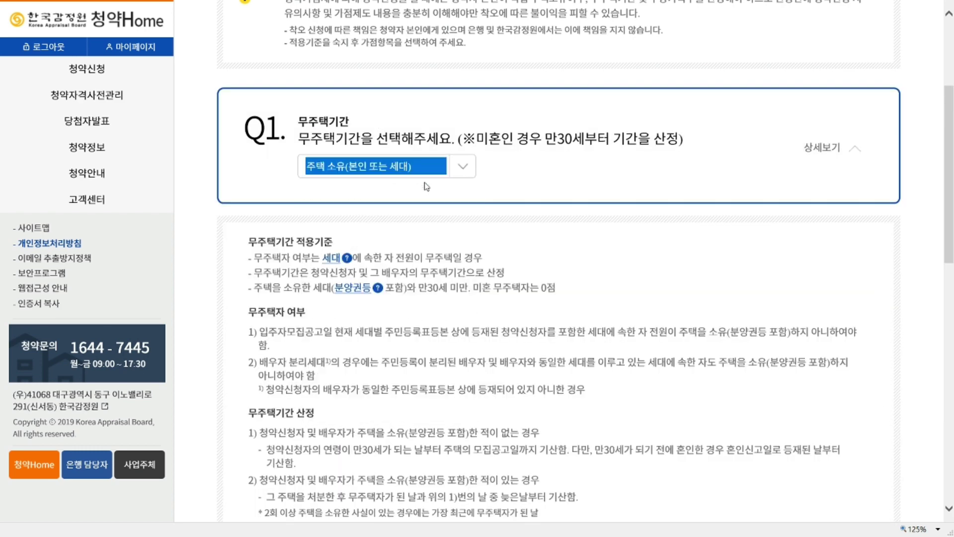
left_click(519, 309)
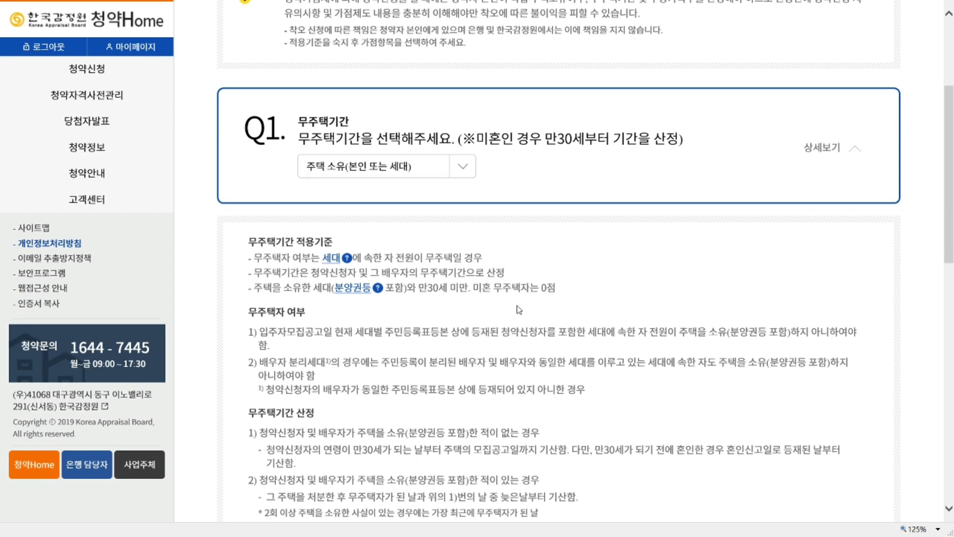
left_click(463, 167)
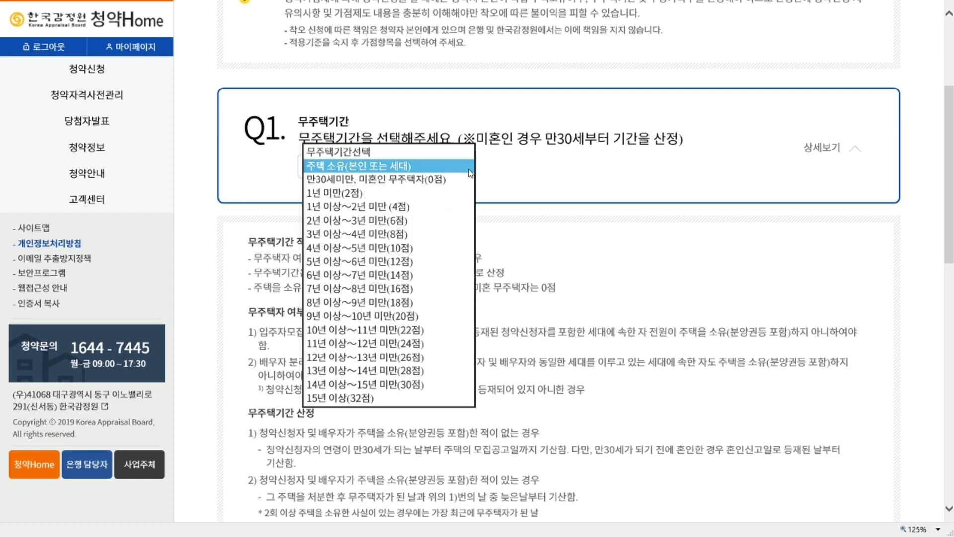
left_click(426, 319)
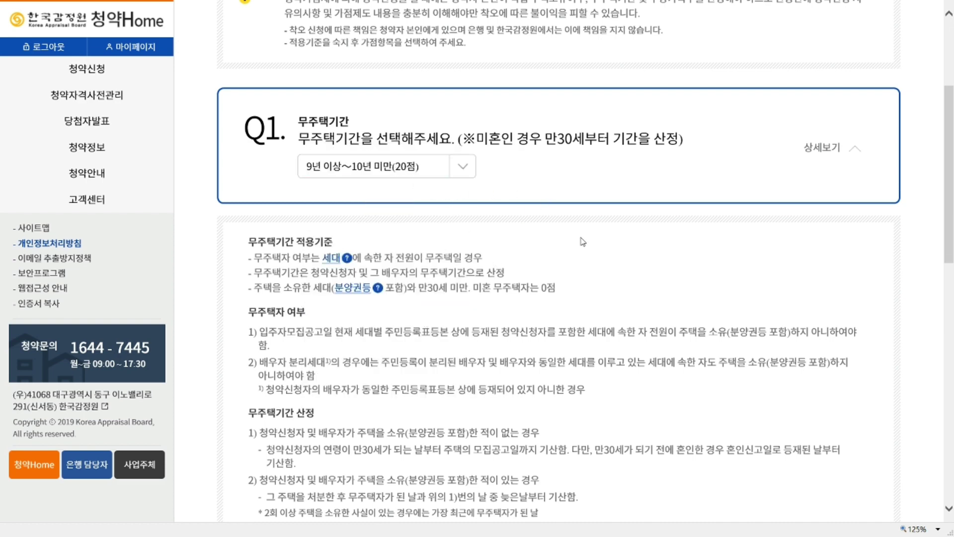
Fill in Q2 부양가족 with 배우자 있음, 0명 for both 직계존속 fields and 2명 for 직계비속, and check the 합계.
scroll(583, 242, "down", 10)
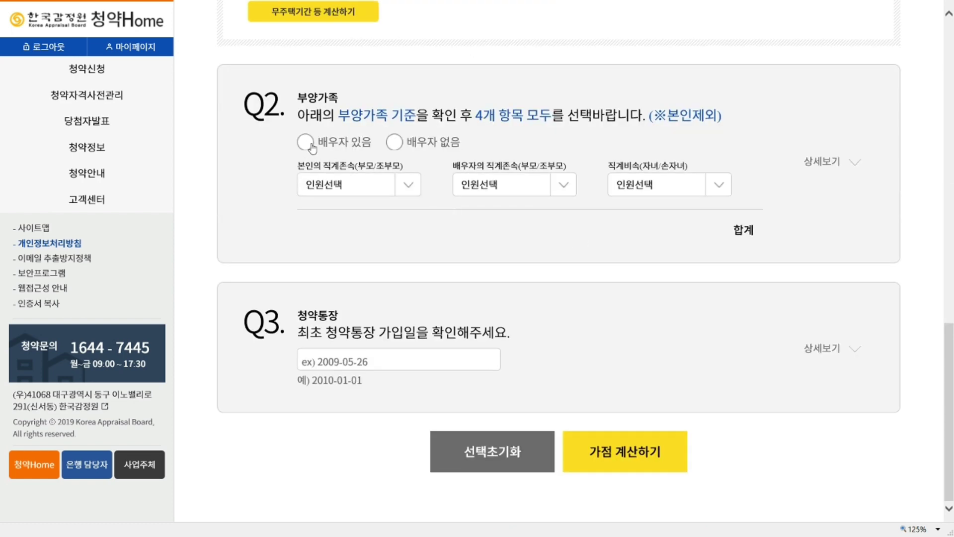
left_click(306, 142)
left_click(407, 185)
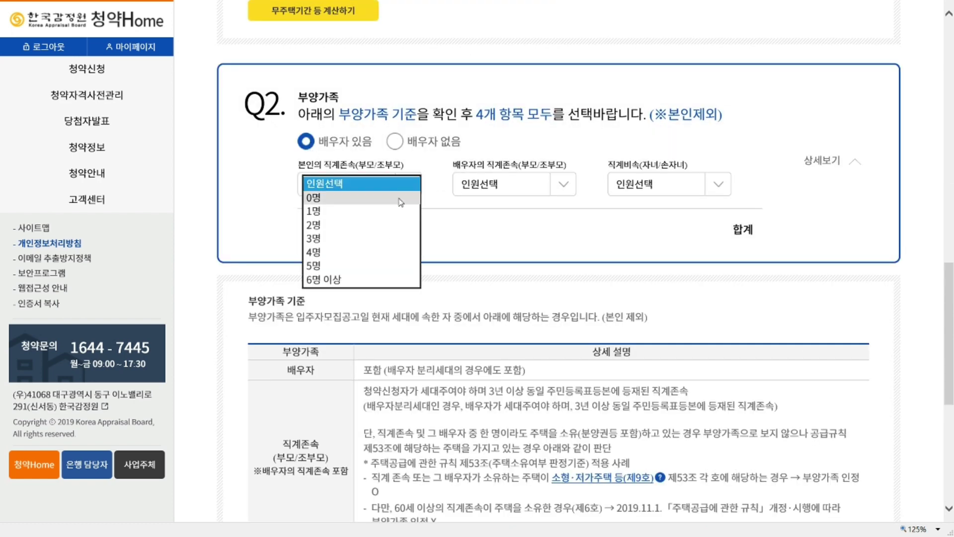
left_click(395, 197)
left_click(565, 185)
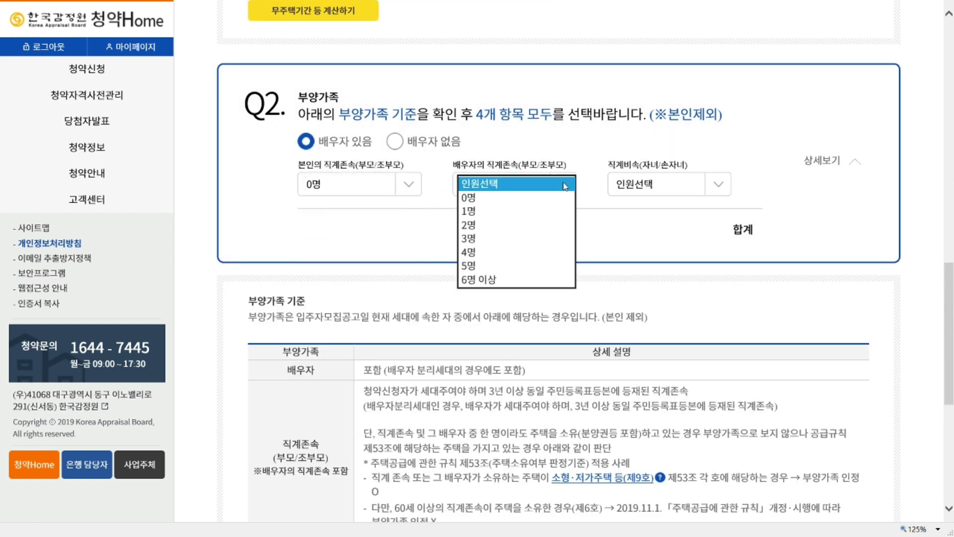
left_click(542, 198)
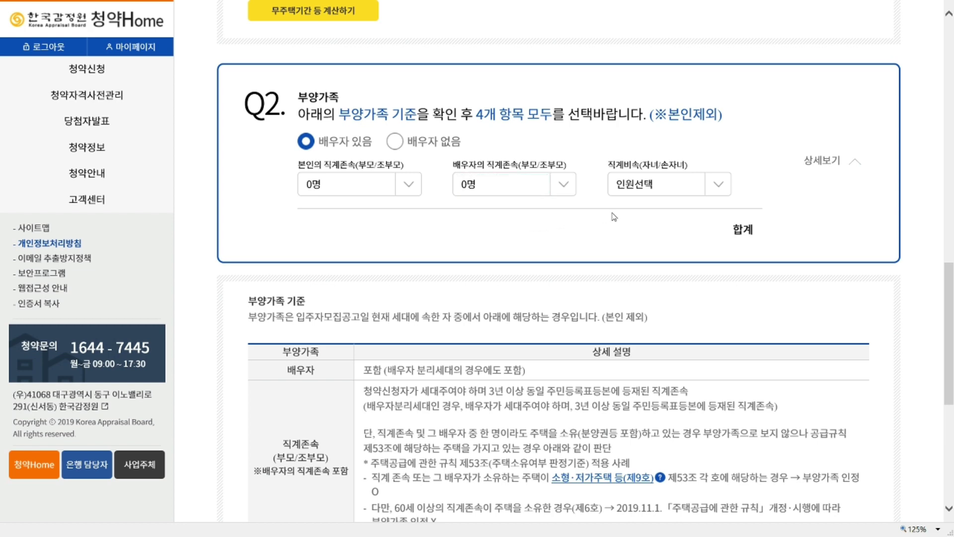
left_click(721, 190)
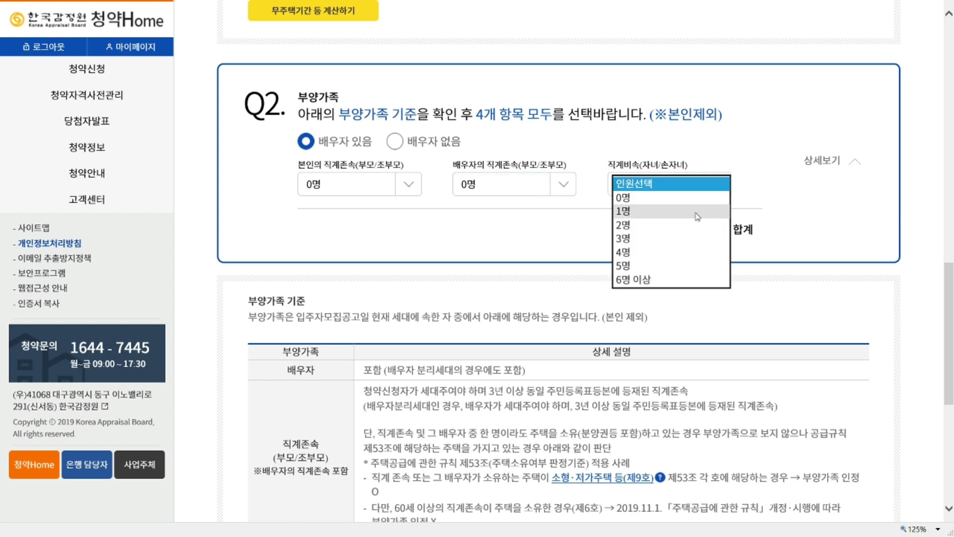
left_click(701, 228)
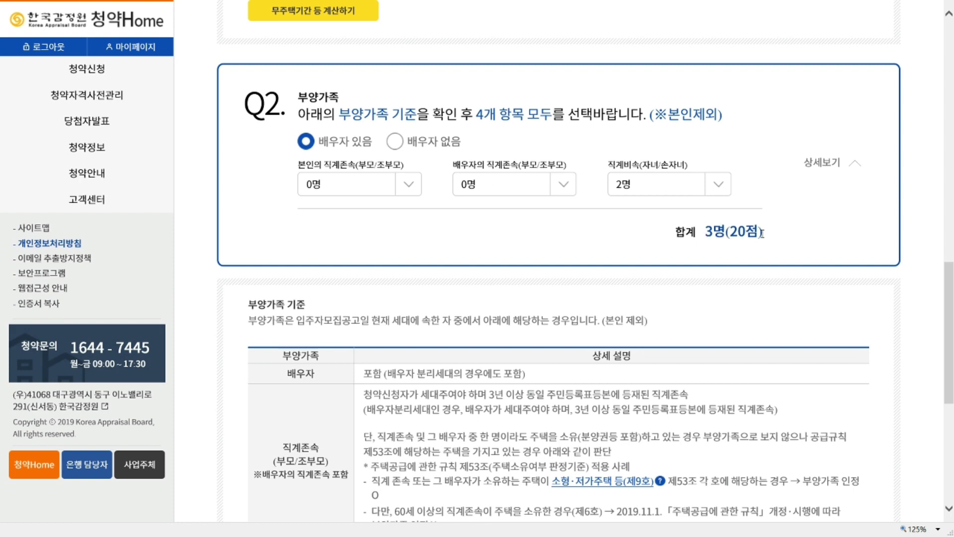
left_click_drag(708, 231, 757, 232)
triple_click(757, 232)
triple_click(757, 234)
left_click(757, 234)
Set the first 청약통장 가입일 in Q3 to 2010-02-01.
scroll(576, 244, "down", 3)
scroll(659, 268, "down", 4)
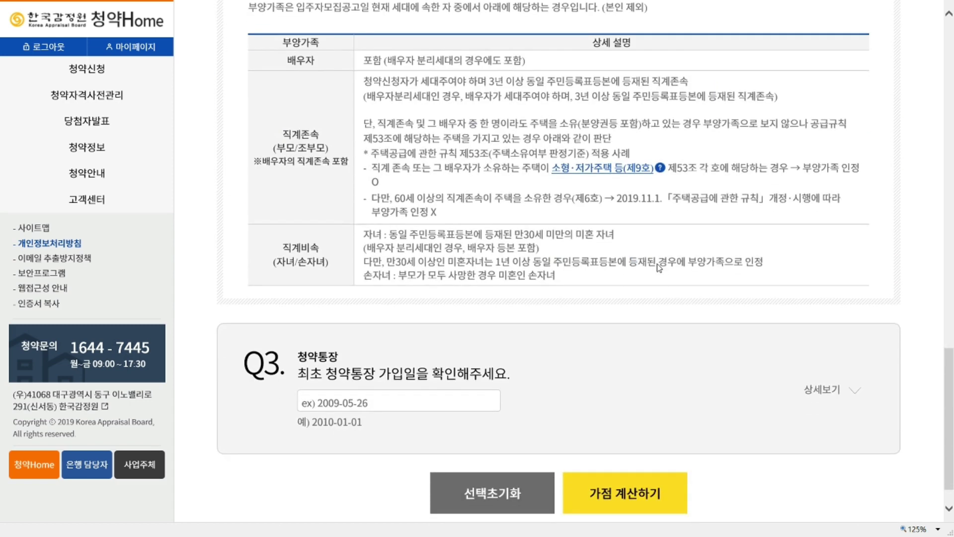
left_click(386, 364)
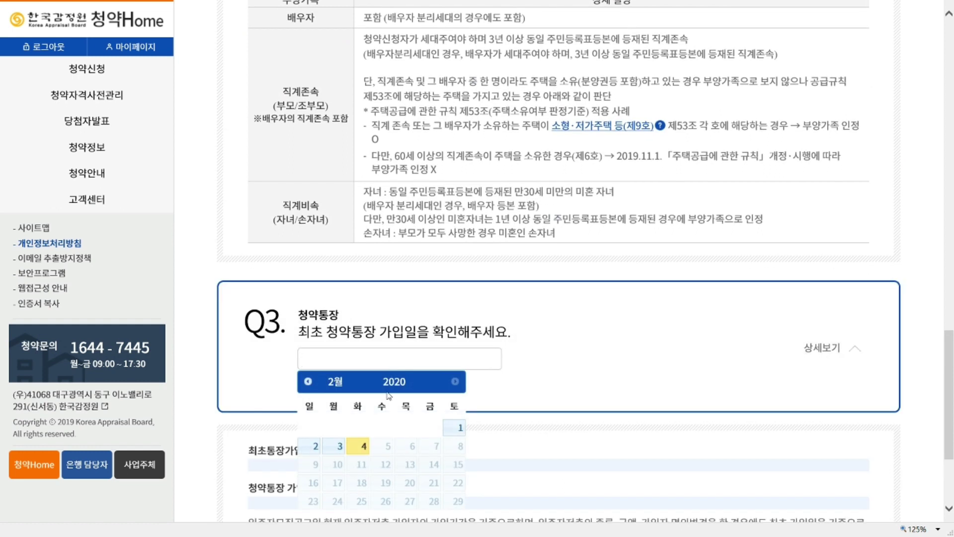
left_click(395, 382)
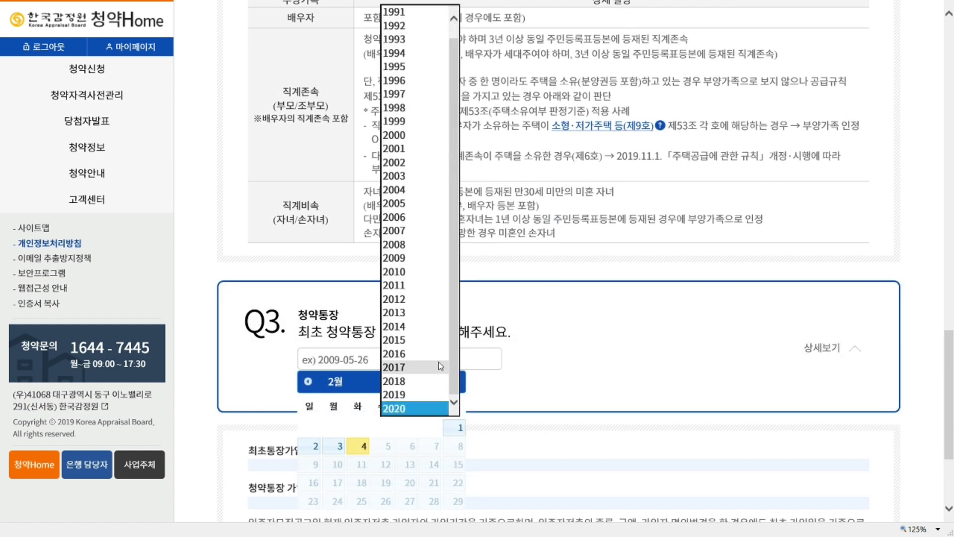
left_click(418, 272)
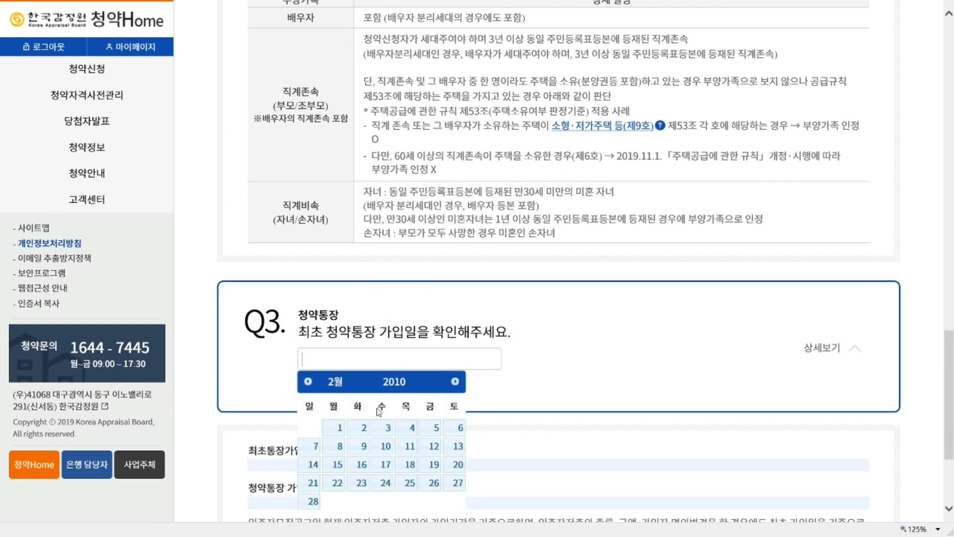
left_click(338, 428)
Calculate the 청약가점, review the score for each category and the total, and close the result window.
scroll(595, 363, "down", 3)
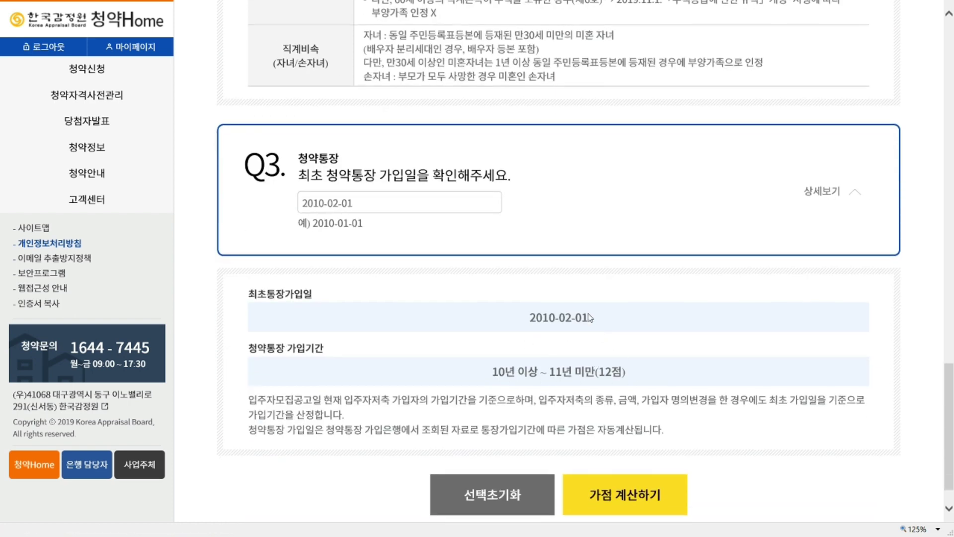
scroll(701, 374, "down", 1)
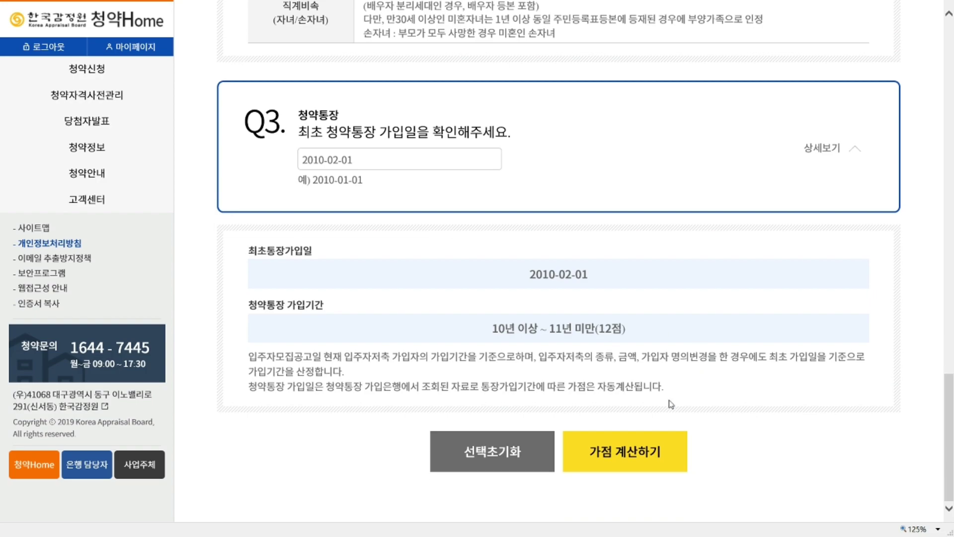
left_click(625, 449)
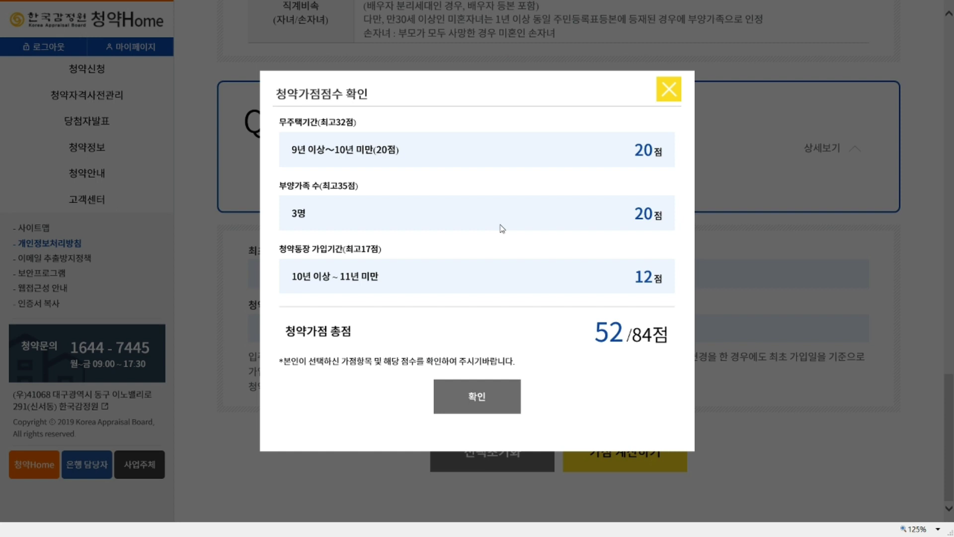
left_click_drag(293, 151, 440, 148)
left_click(440, 149)
left_click_drag(289, 152, 552, 150)
left_click(551, 149)
left_click_drag(287, 284, 410, 283)
left_click(412, 284)
mouse_move(678, 351)
left_mouse_down()
mouse_move(449, 240)
mouse_move(268, 125)
mouse_move(447, 243)
mouse_move(673, 358)
left_mouse_up()
left_click(674, 361)
left_click(476, 396)
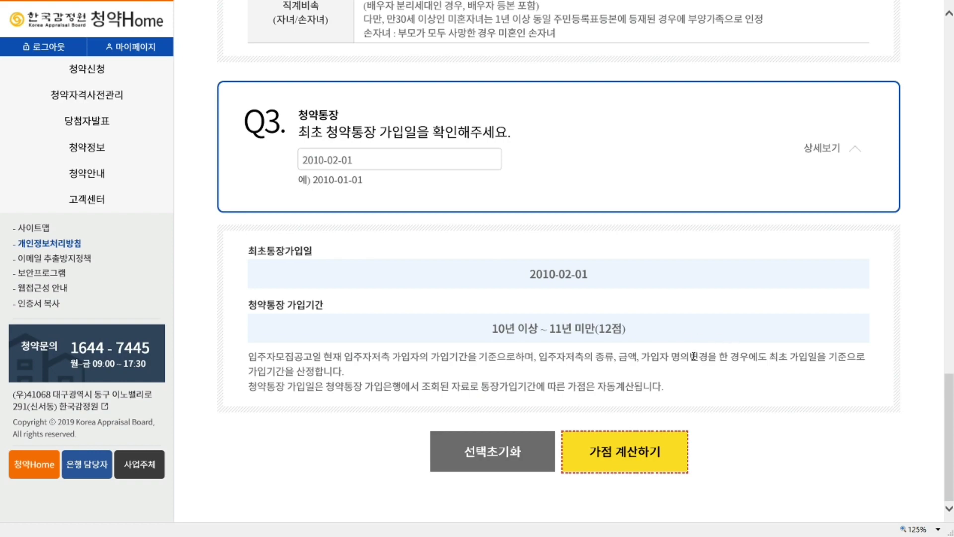
Review the 무주택기간 options and criteria in Q1, the 부양가족 기준 in Q2, and the Q3 가입기간 details.
scroll(693, 356, "up", 15)
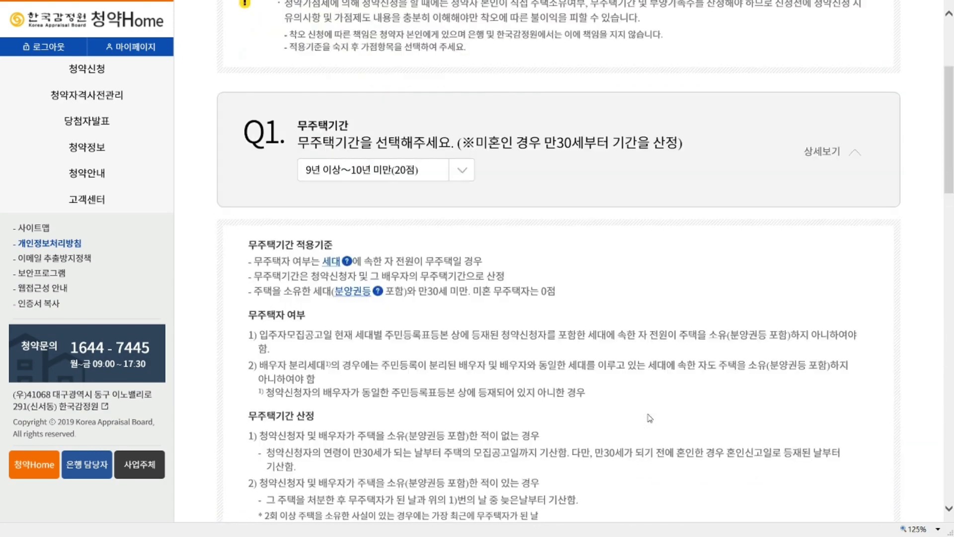
scroll(650, 418, "up", 4)
left_click(453, 357)
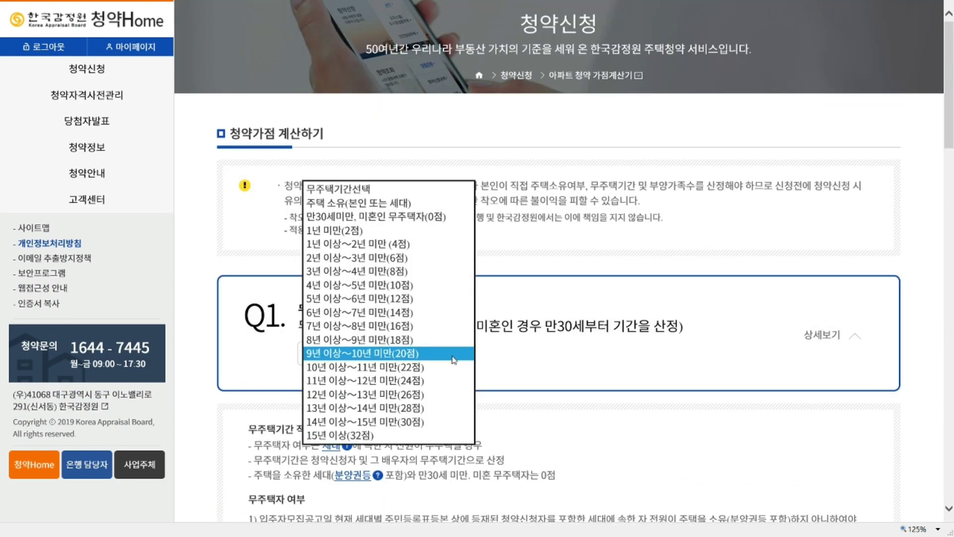
left_click(454, 354)
scroll(547, 387, "down", 10)
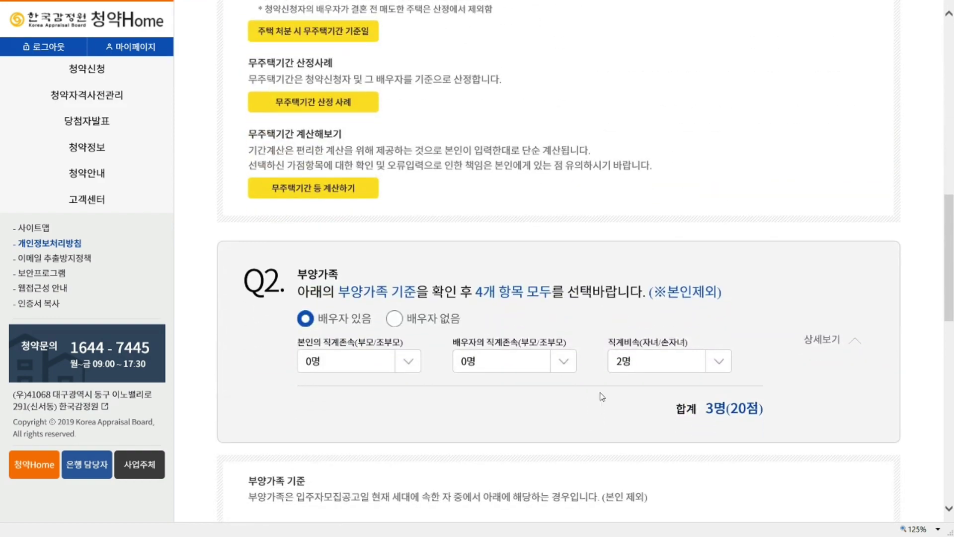
scroll(602, 396, "up", 8)
left_click_drag(274, 206, 542, 435)
left_click_drag(544, 482, 511, 237)
left_click(511, 237)
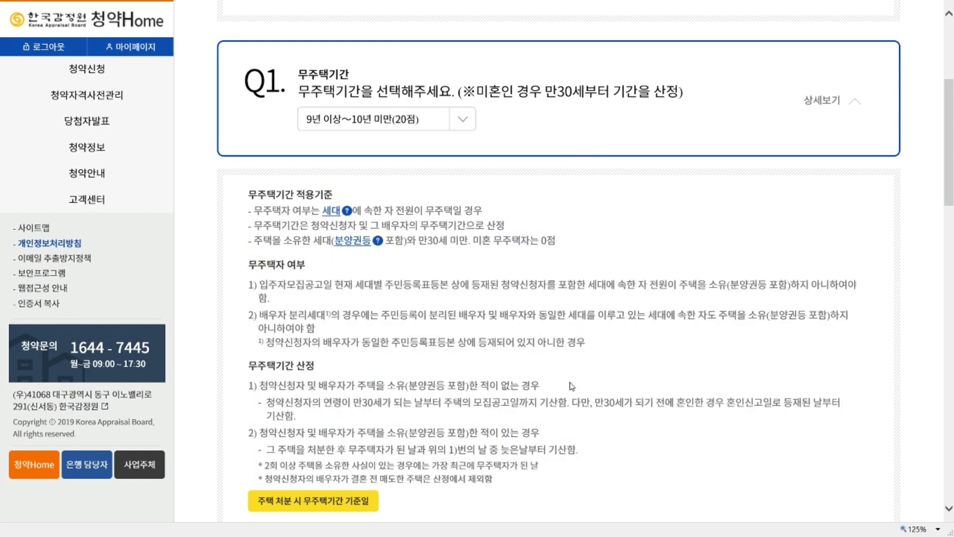
scroll(574, 382, "down", 14)
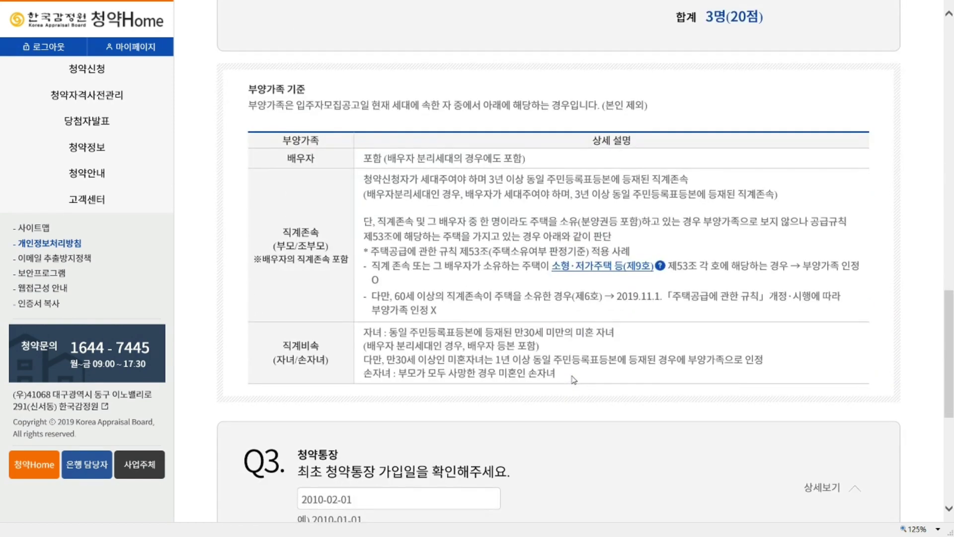
scroll(574, 380, "down", 6)
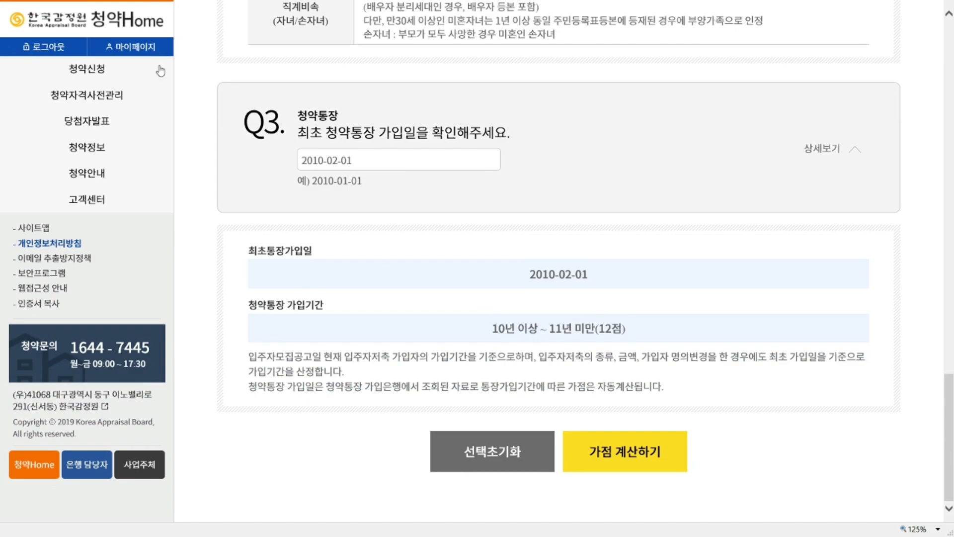
Open the APT 1순위·2순위 청약신청 from the home page, check the 주택 선택 stage, and return home.
left_click(105, 18)
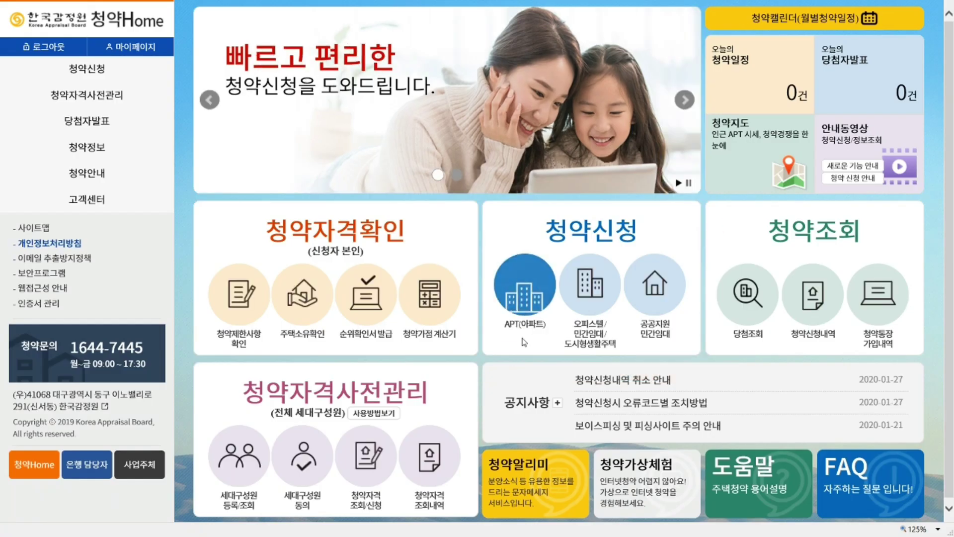
mouse_move(521, 293)
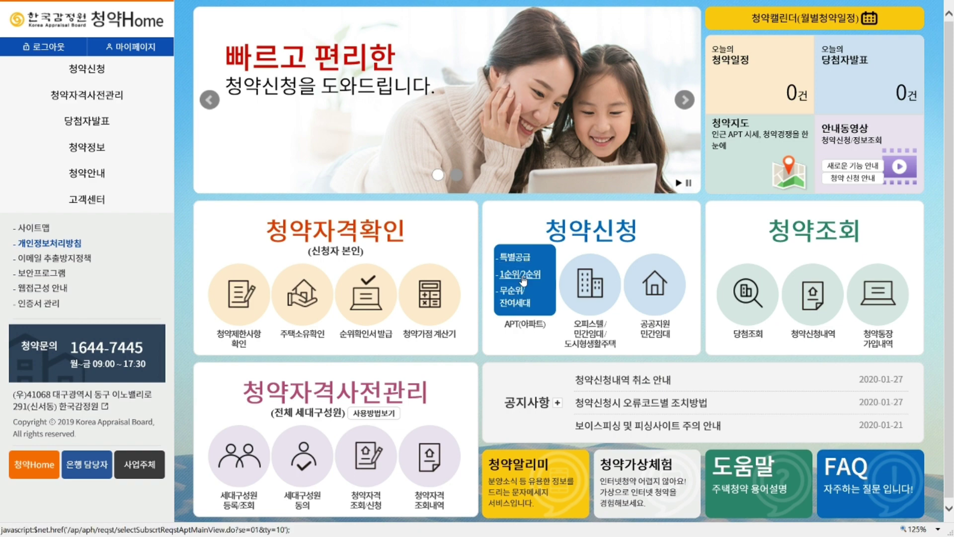
left_click(522, 275)
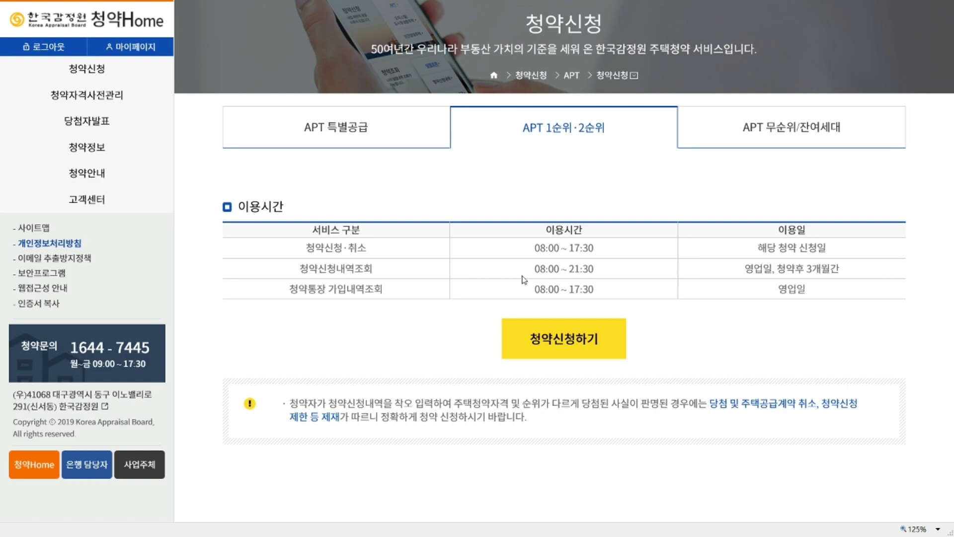
left_click(548, 342)
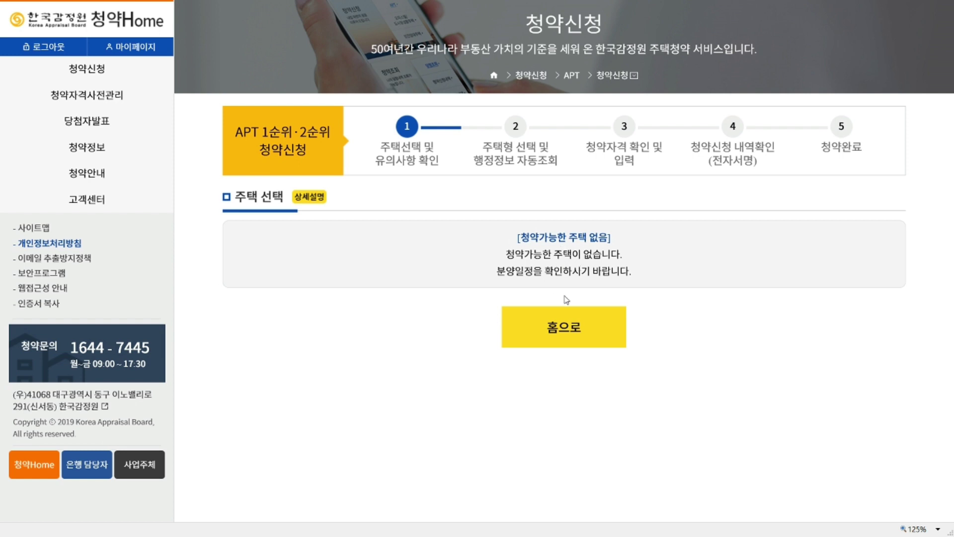
left_click(554, 344)
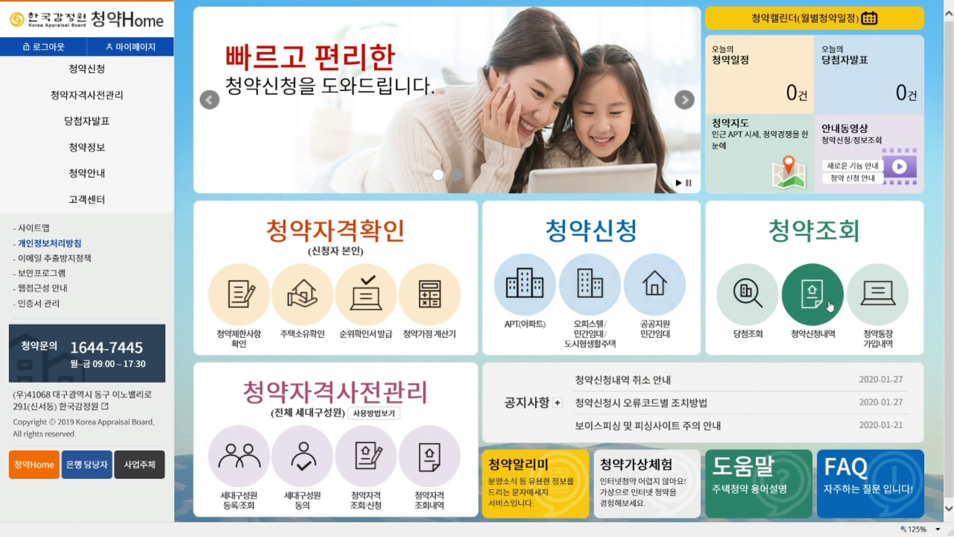
left_click(877, 295)
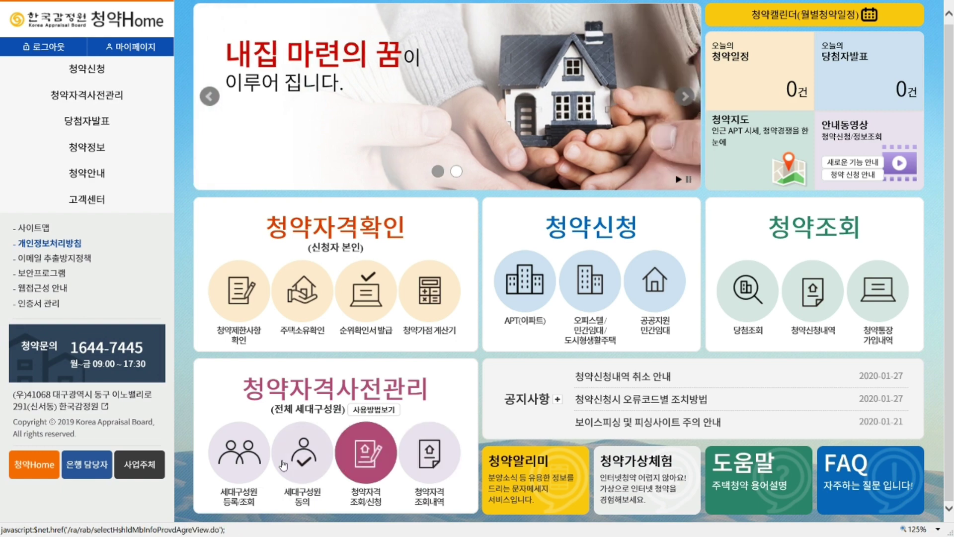
left_click(245, 460)
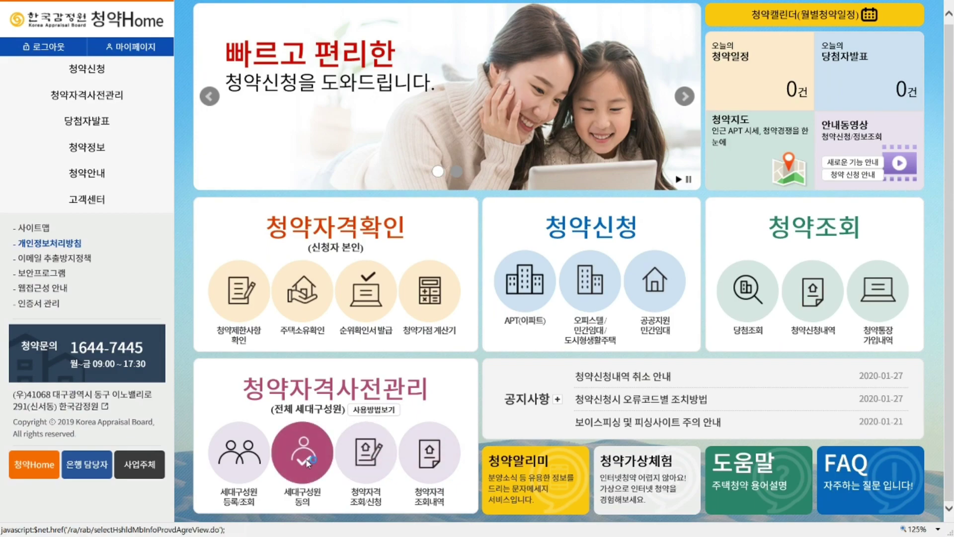
Open the 세대구성원 동의 page, review the third-party information consent and the request list, and return home.
left_click(307, 463)
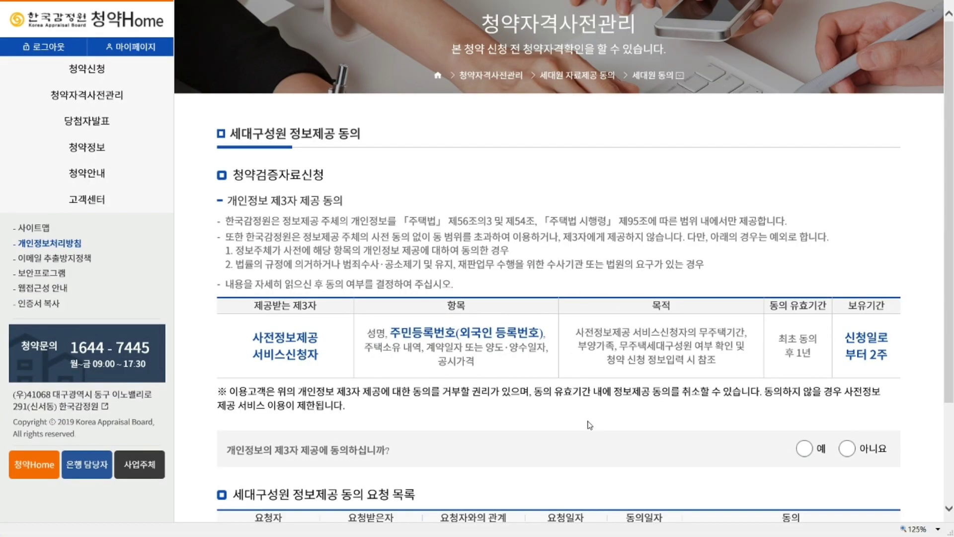
scroll(586, 428, "down", 2)
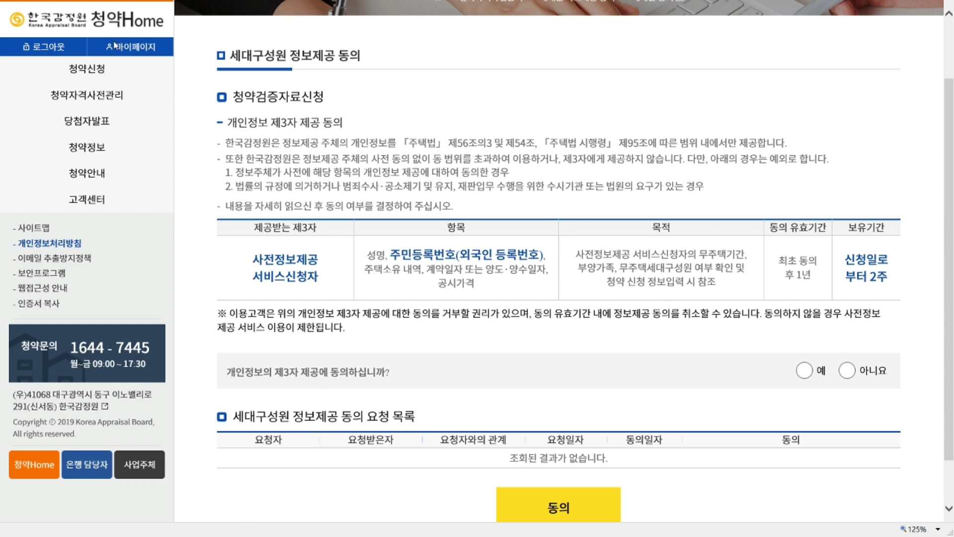
left_click(98, 20)
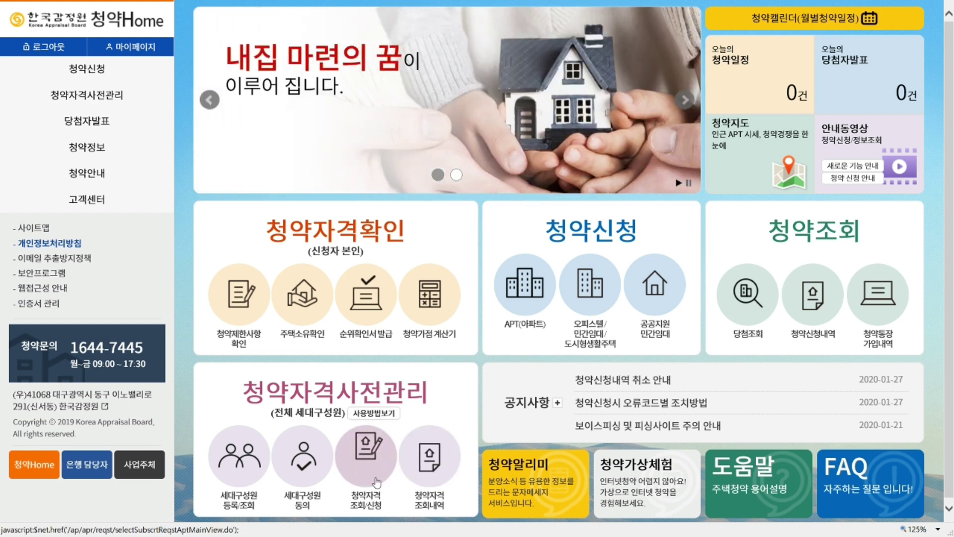
Open the 청약알리미 service, look through its consent terms and application form, and return home.
left_click(527, 488)
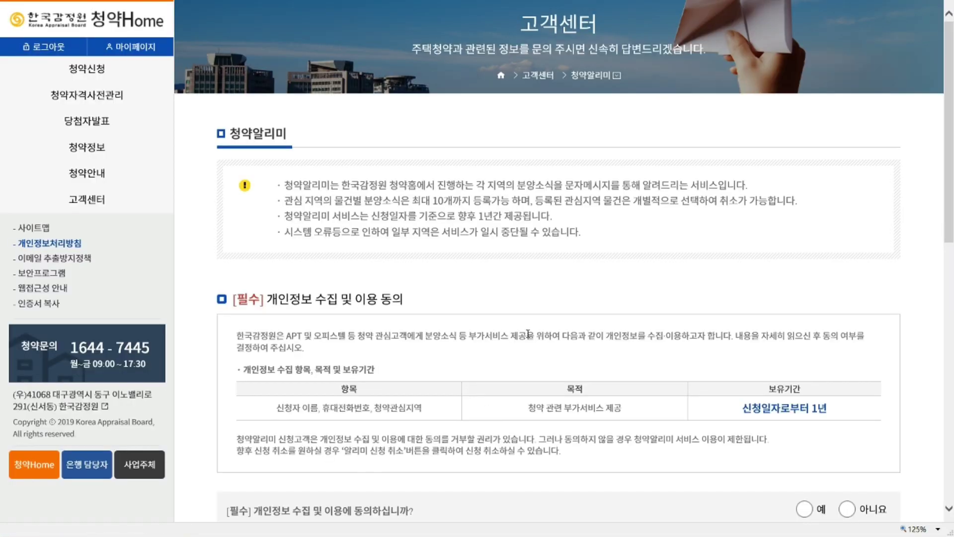
scroll(539, 315, "down", 3)
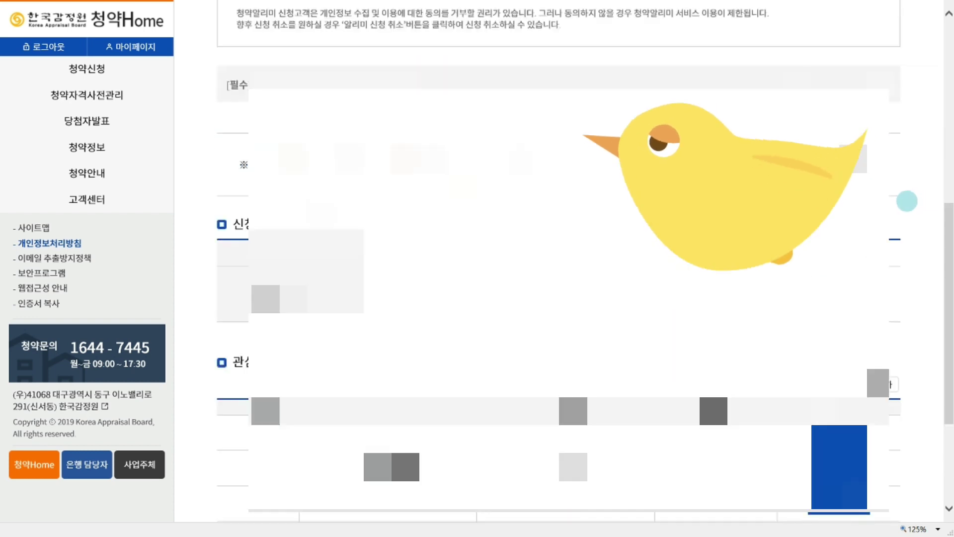
scroll(547, 273, "down", 2)
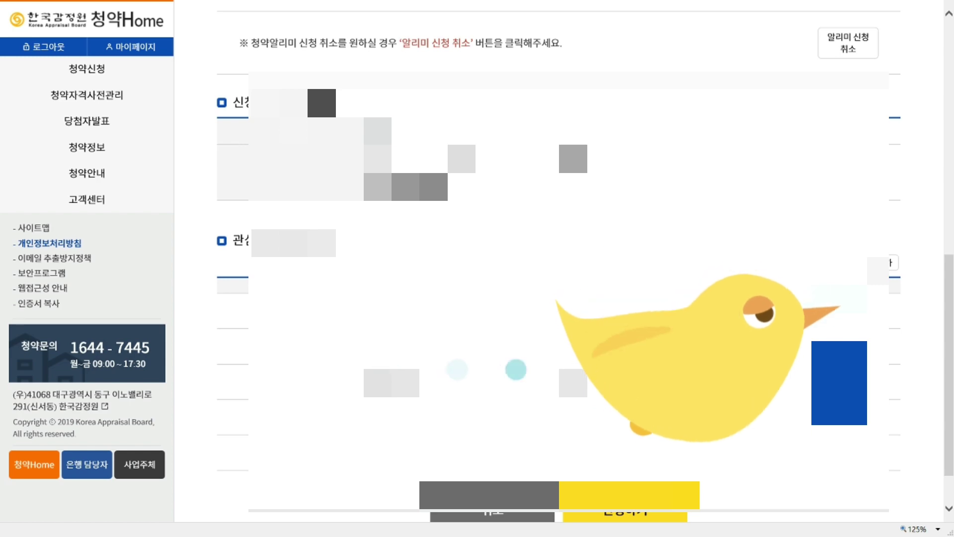
left_click(126, 28)
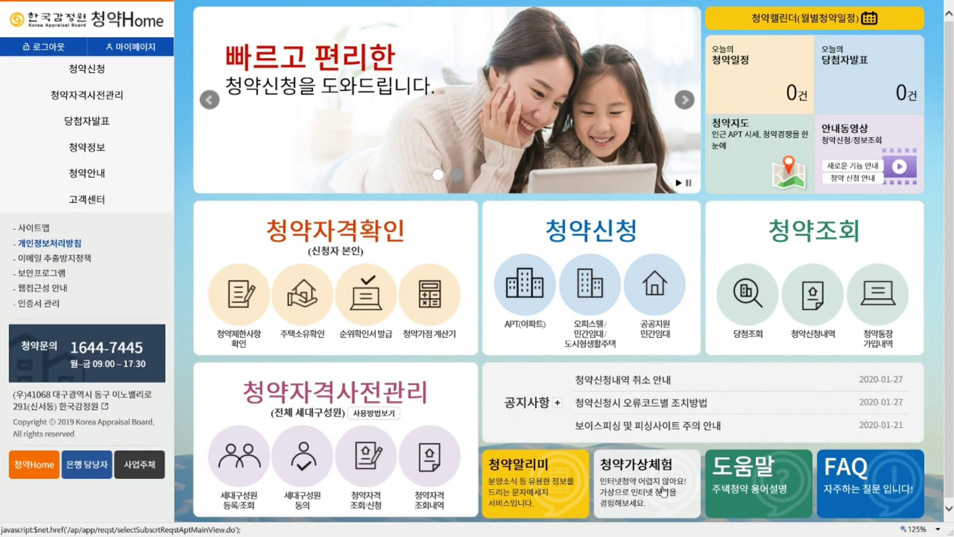
Start the 일반공급 가상체험 from 청약가상체험 and choose 청약가상체험관(민영주택) as the home to apply for.
left_click(646, 491)
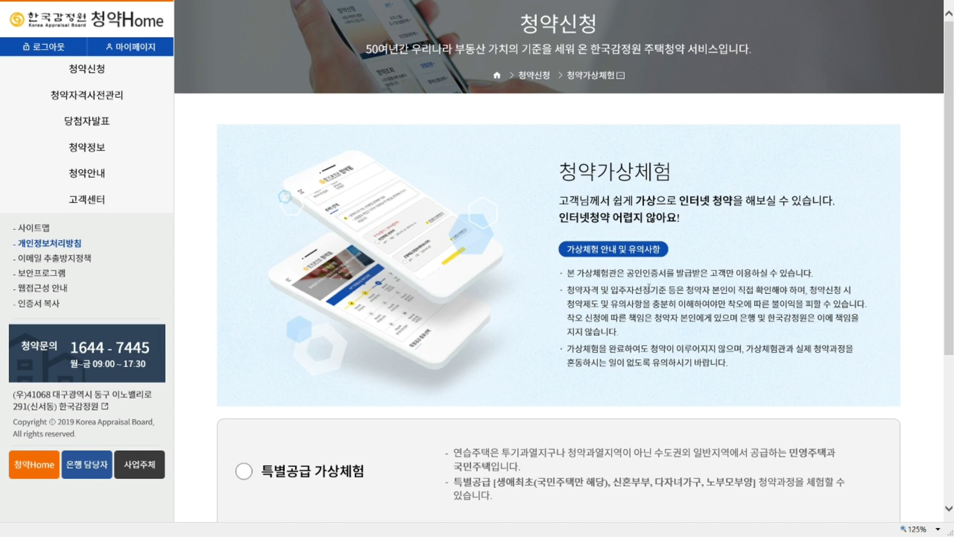
scroll(649, 286, "down", 4)
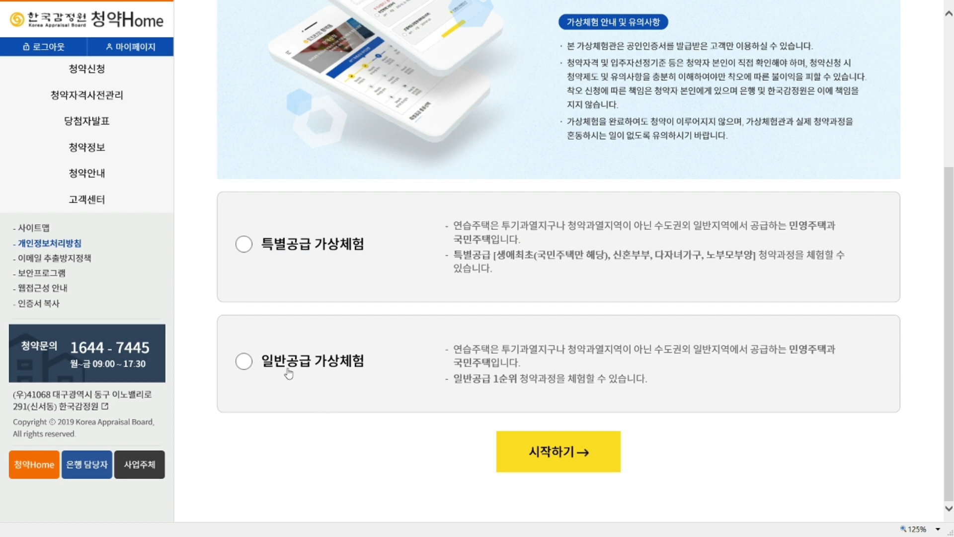
left_click(244, 361)
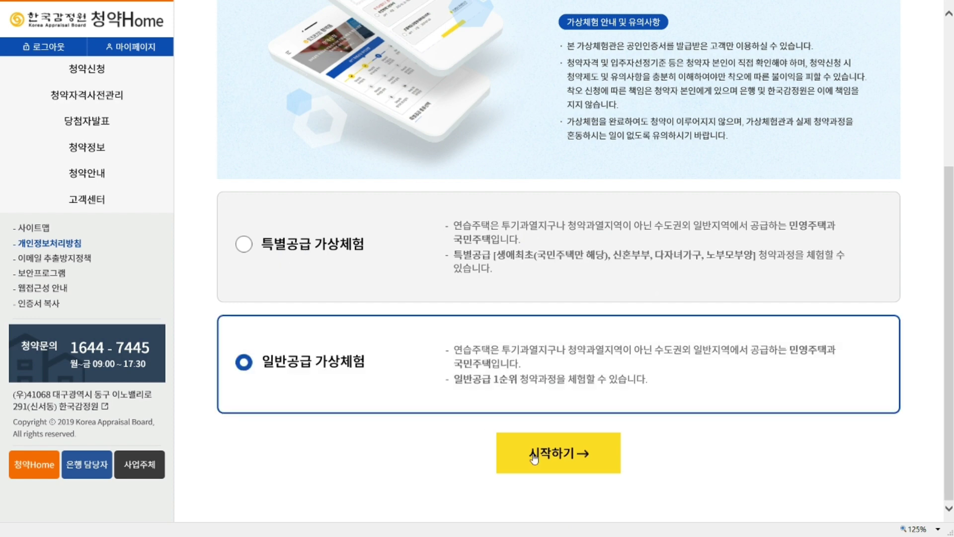
left_click(583, 467)
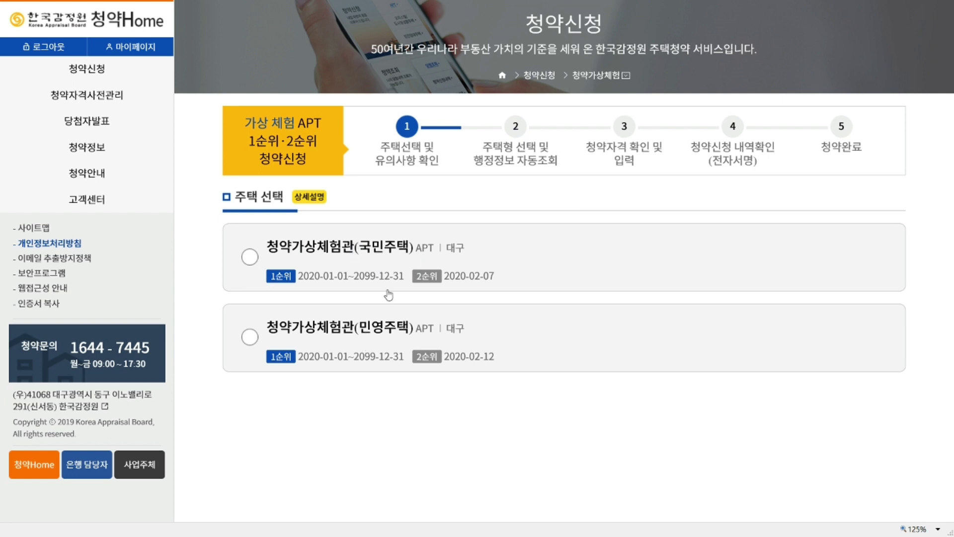
left_click(247, 340)
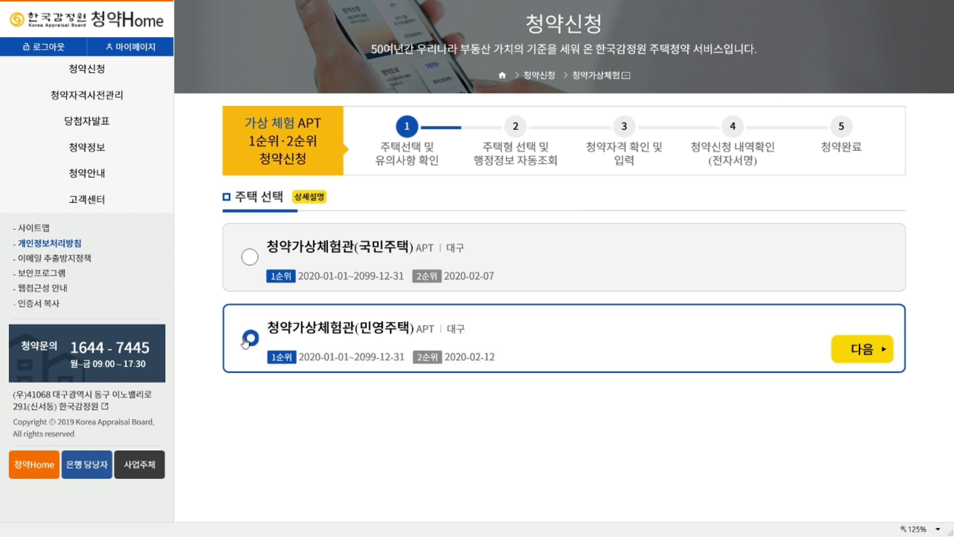
left_click(880, 348)
Acknowledge the 청약신청시 유의사항 after viewing the full text, agree to all personal information terms, and confirm.
left_click(757, 167)
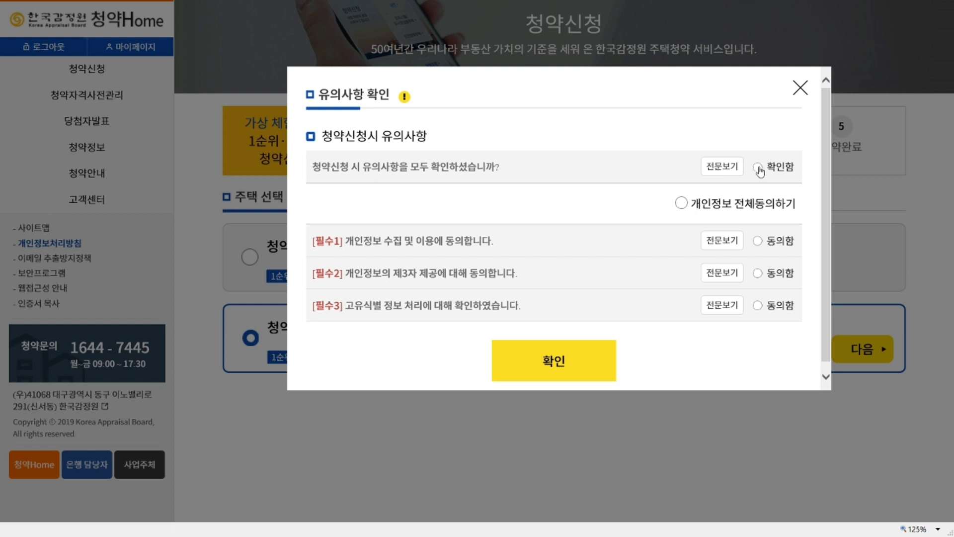
left_click(725, 168)
scroll(679, 241, "down", 6)
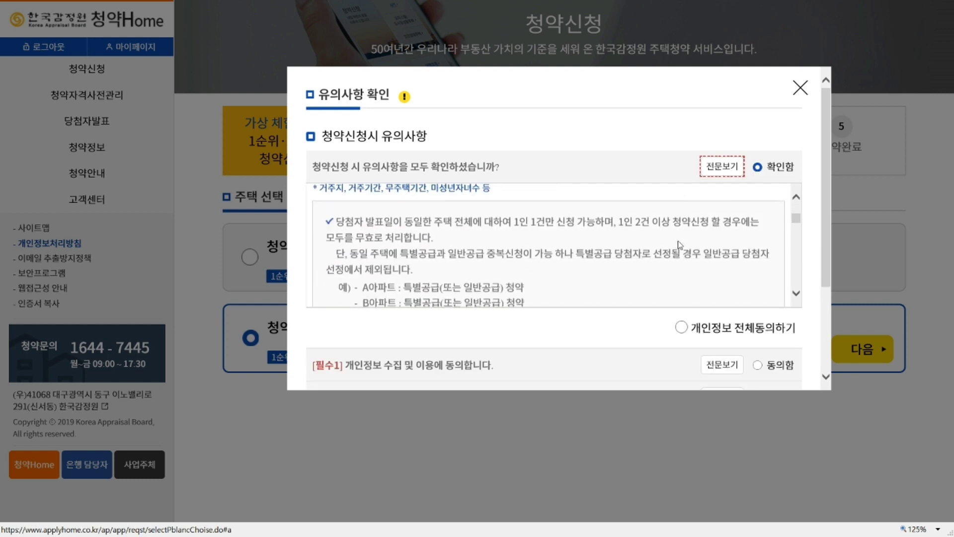
scroll(680, 247, "down", 8)
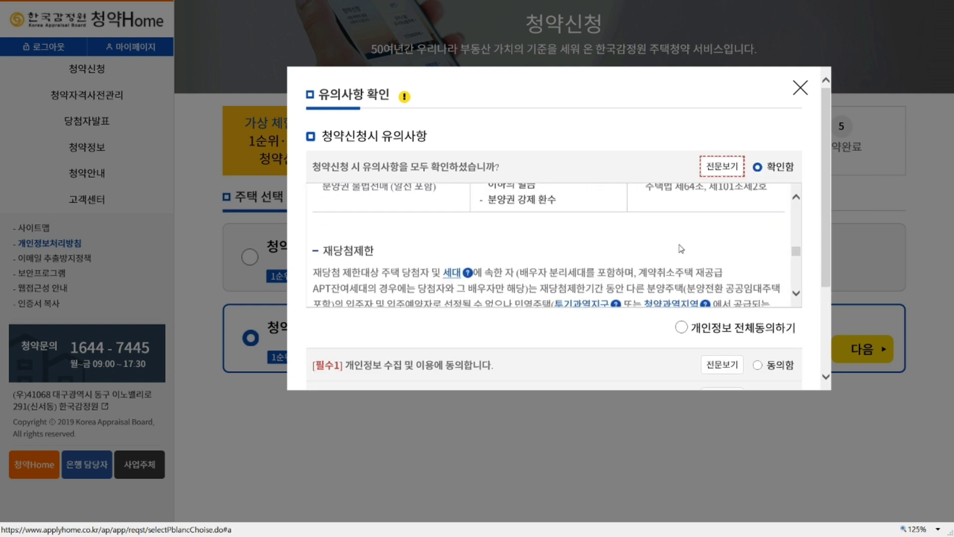
scroll(682, 249, "down", 10)
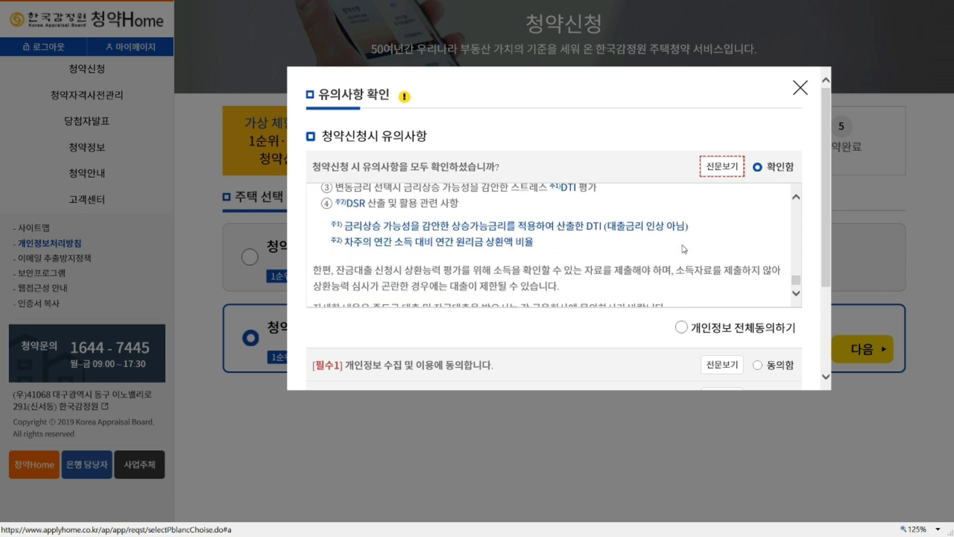
left_click(681, 194)
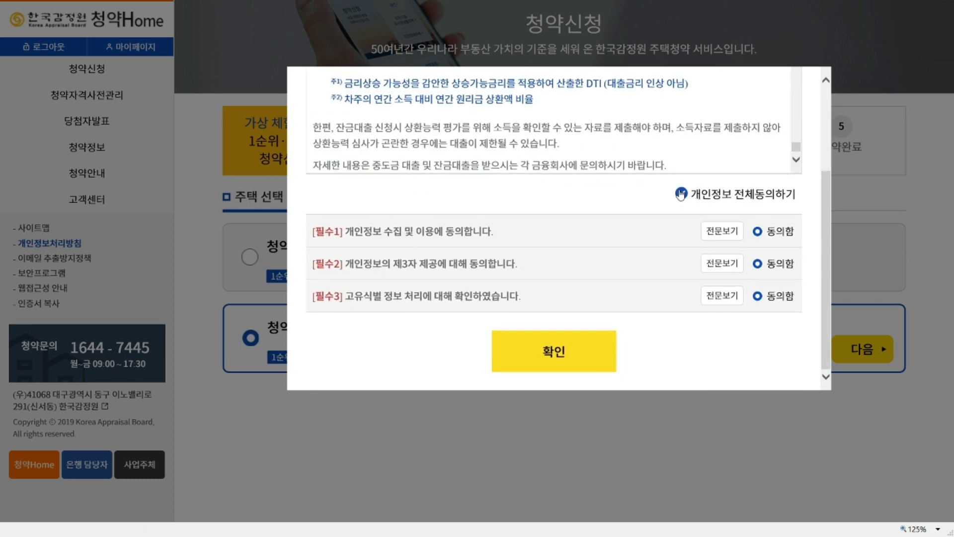
left_click(566, 363)
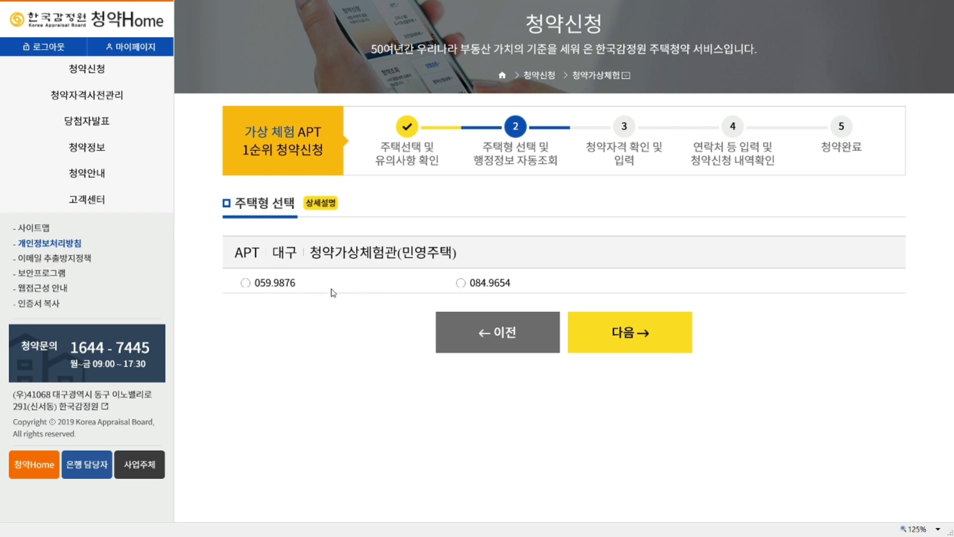
Choose the 059.9876 housing type, review the 거주지 and 선정기준 questions of the 청약자격 stage, and return home.
left_click(245, 283)
left_click(634, 327)
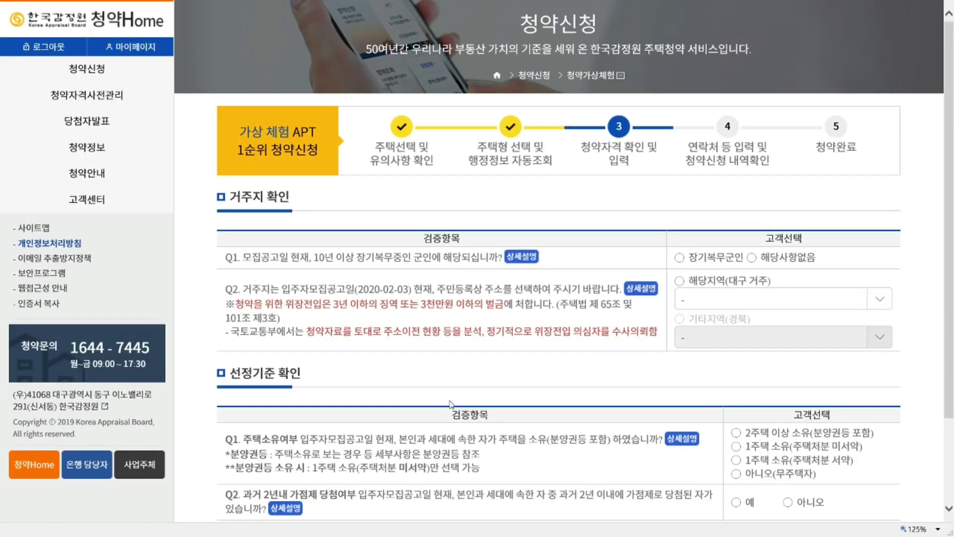
scroll(619, 443, "down", 2)
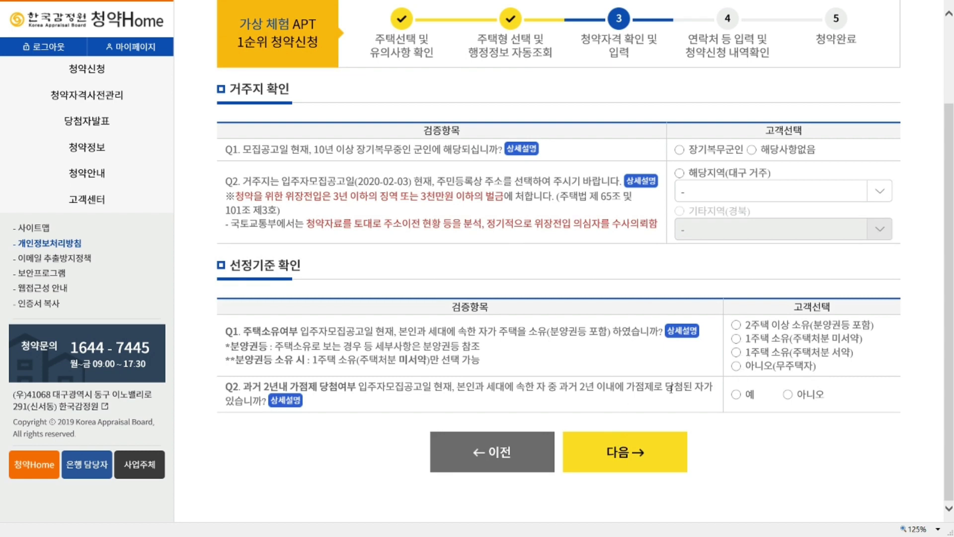
scroll(574, 387, "up", 2)
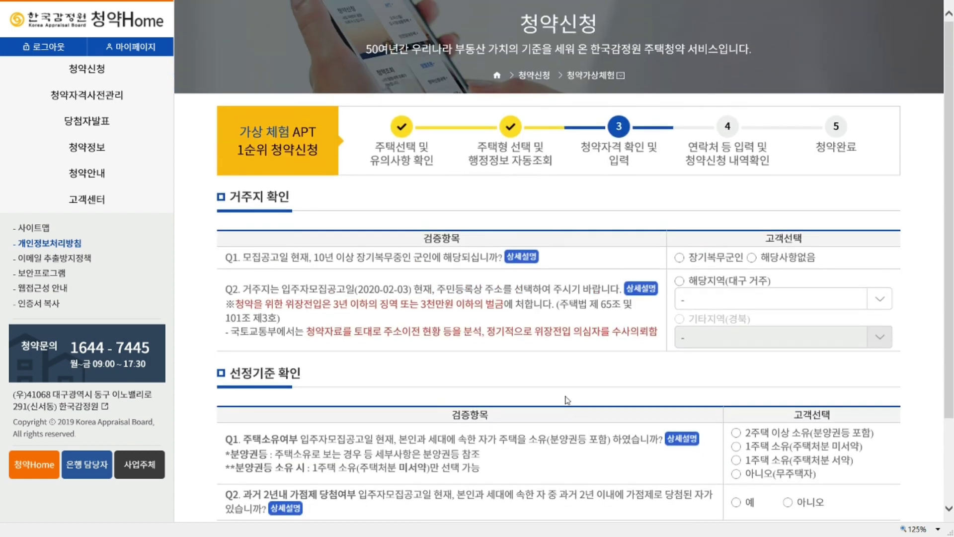
left_click(101, 22)
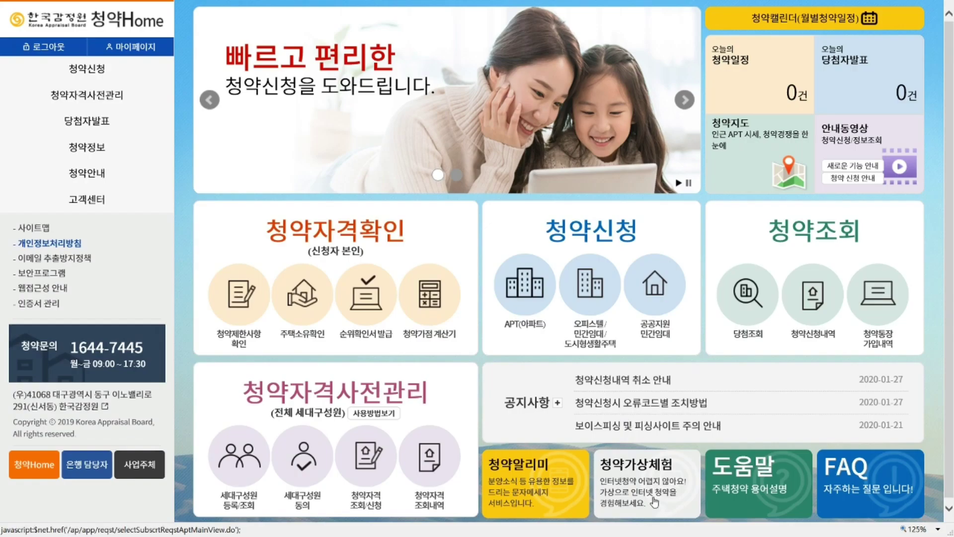
Open the 주택청약 용어설명 from 도움말 and browse the full list plus the 청약주택, 청약자격 and 청약지역 terms.
left_click(741, 489)
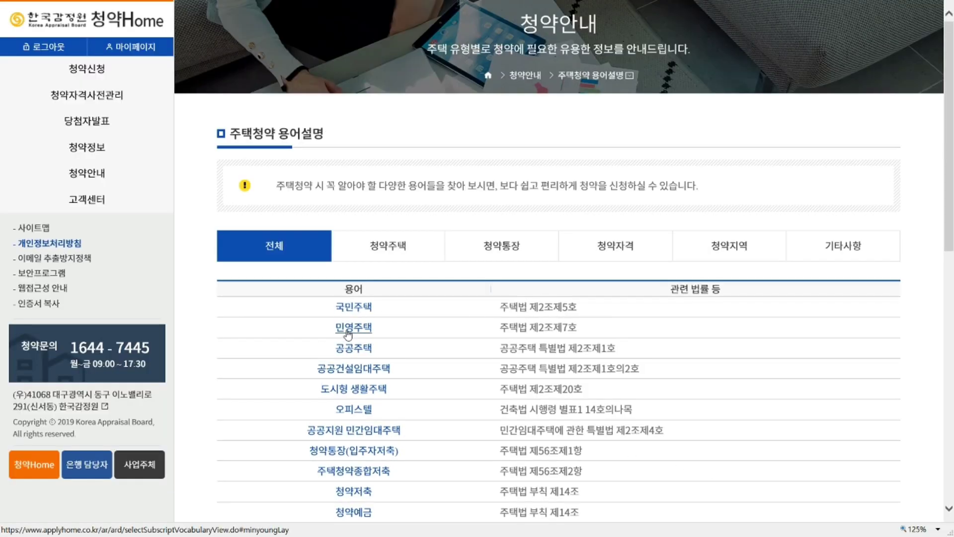
scroll(354, 343, "down", 4)
scroll(411, 385, "up", 3)
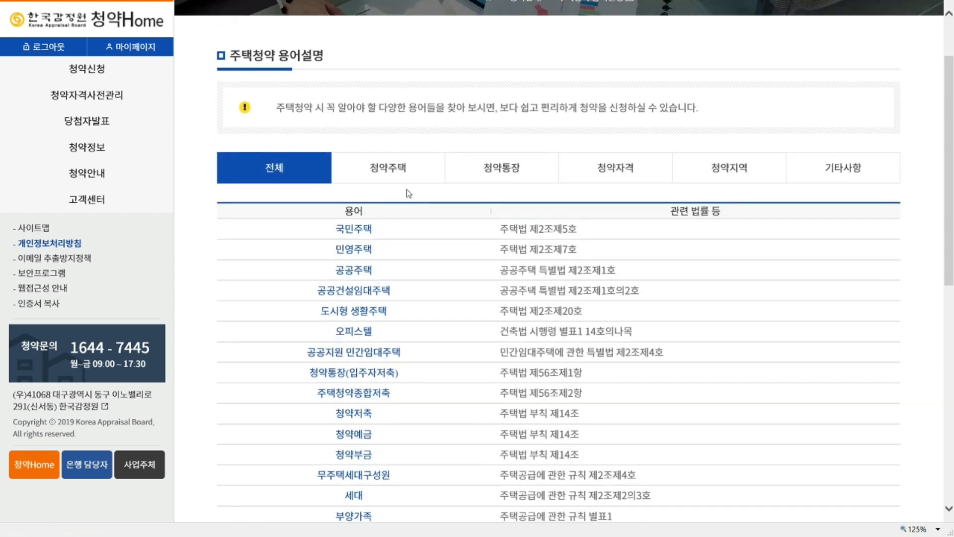
left_click(403, 173)
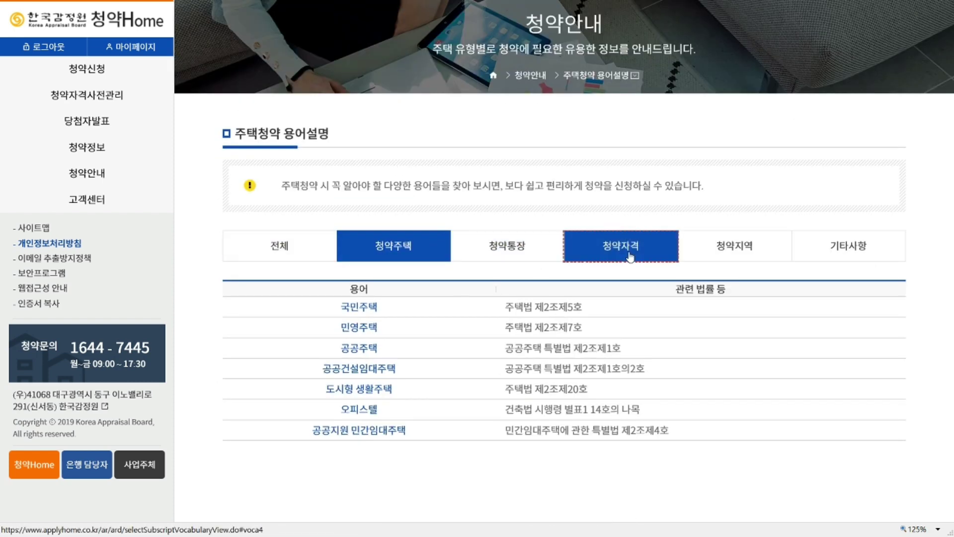
left_click(614, 251)
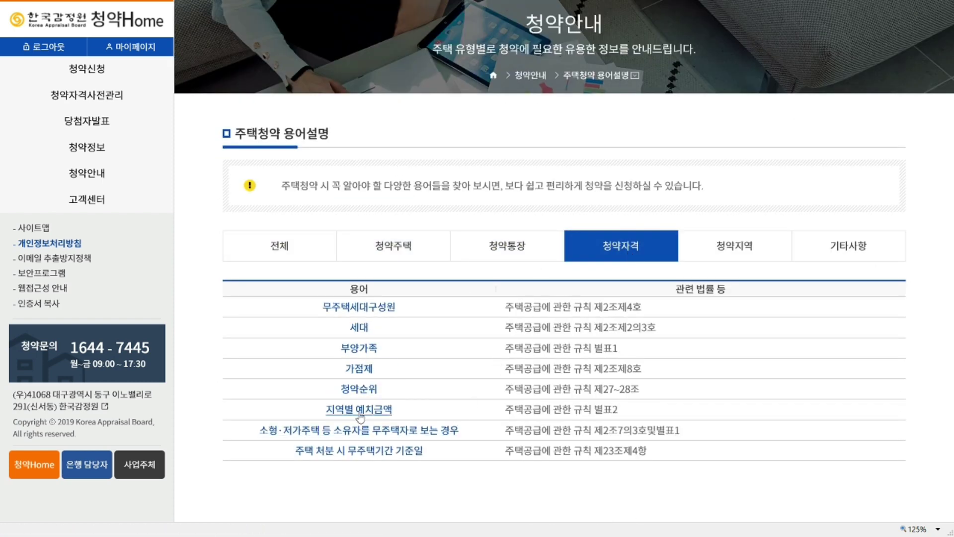
left_click(721, 251)
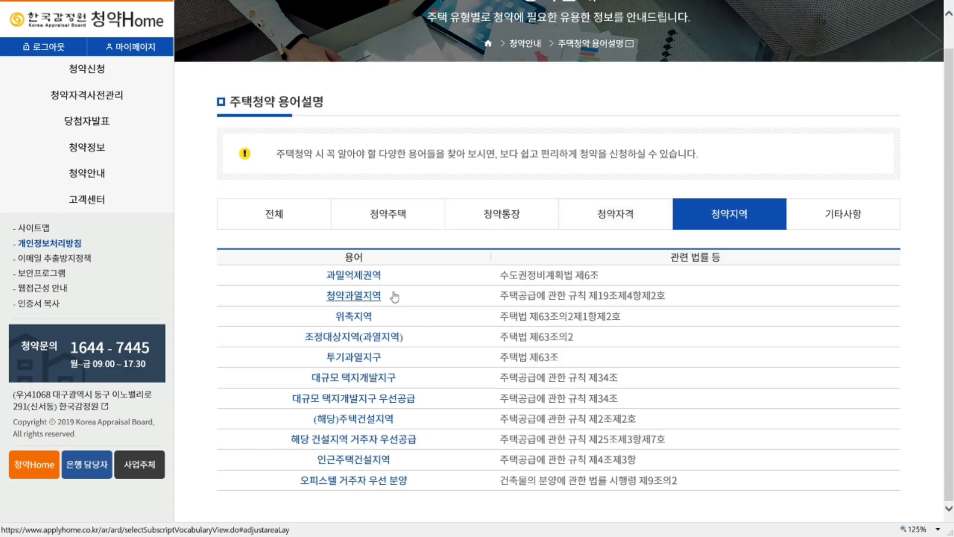
Read the explanations of 과밀억제권역 and 조정대상지역(과열지역), close them, and return home.
left_click(354, 275)
left_click(611, 202)
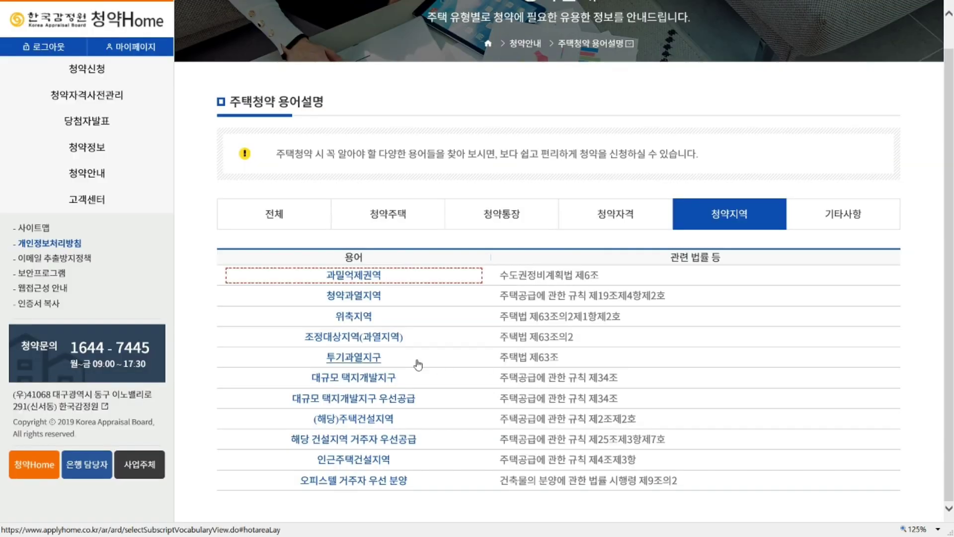
left_click(353, 337)
scroll(651, 300, "down", 3)
scroll(651, 300, "down", 2)
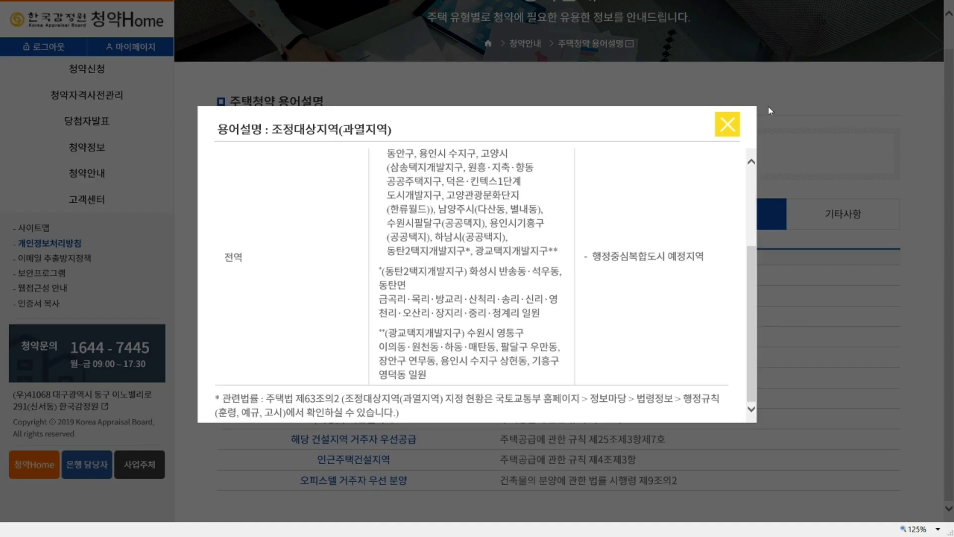
left_click(727, 124)
left_click(113, 25)
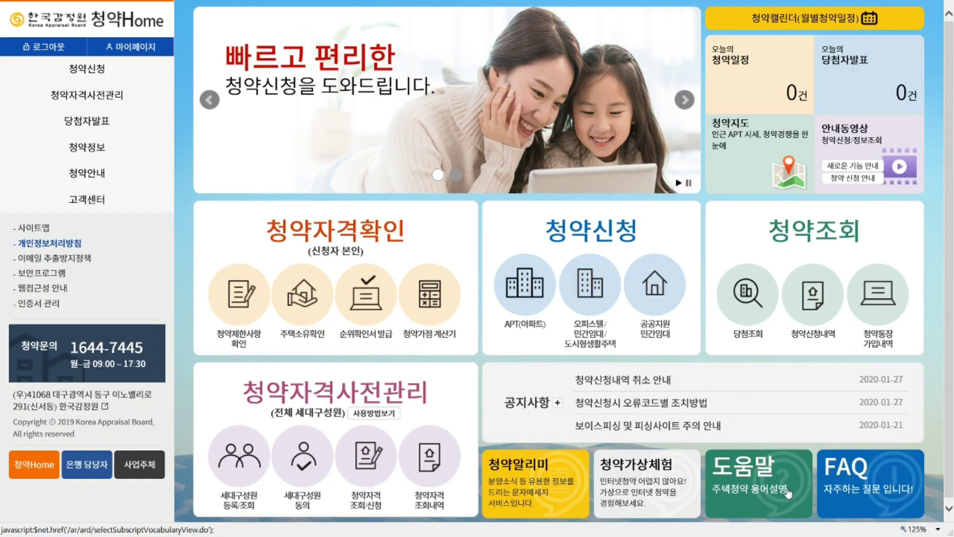
Open the FAQ and browse the 청약순위 questions and the 청약통장, 청약가점제 and 청약 제한 categories.
left_click(867, 488)
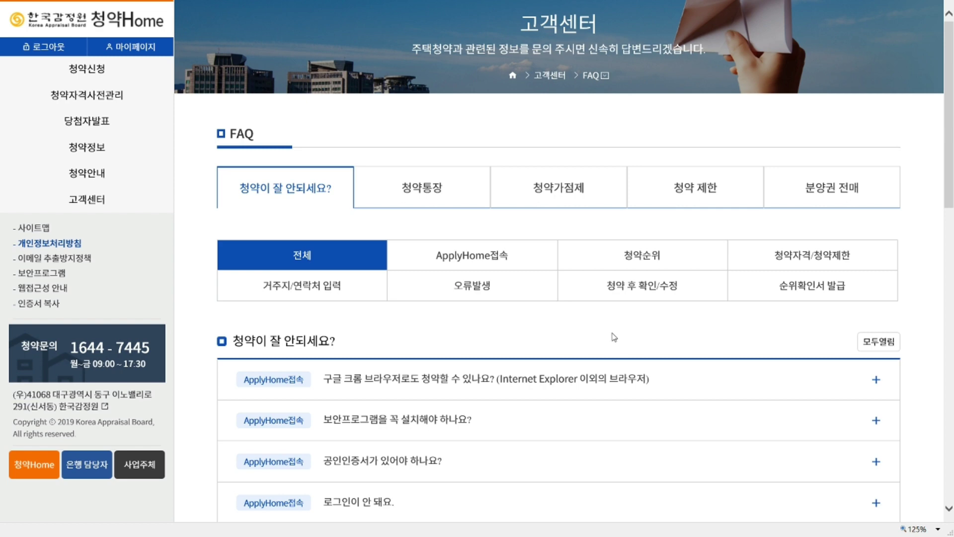
scroll(601, 330, "down", 2)
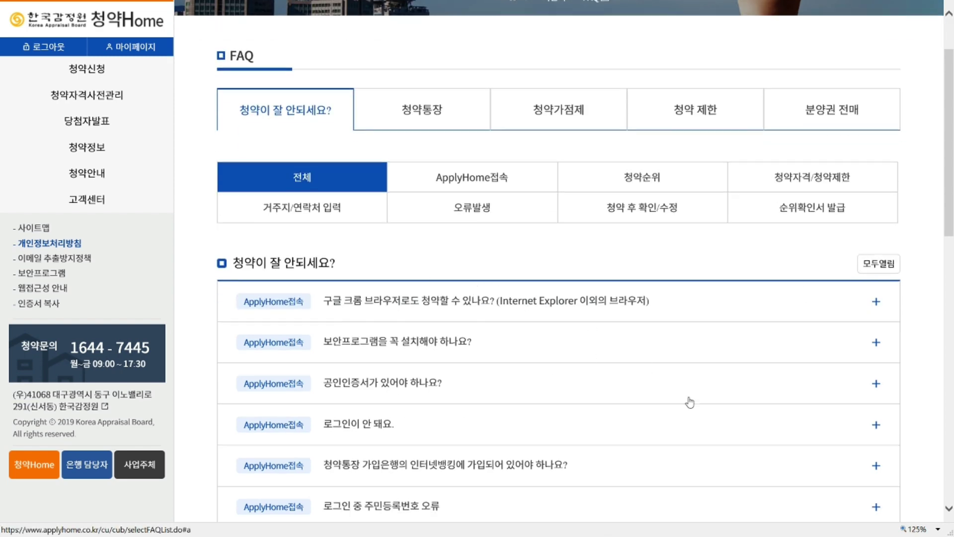
left_click(616, 182)
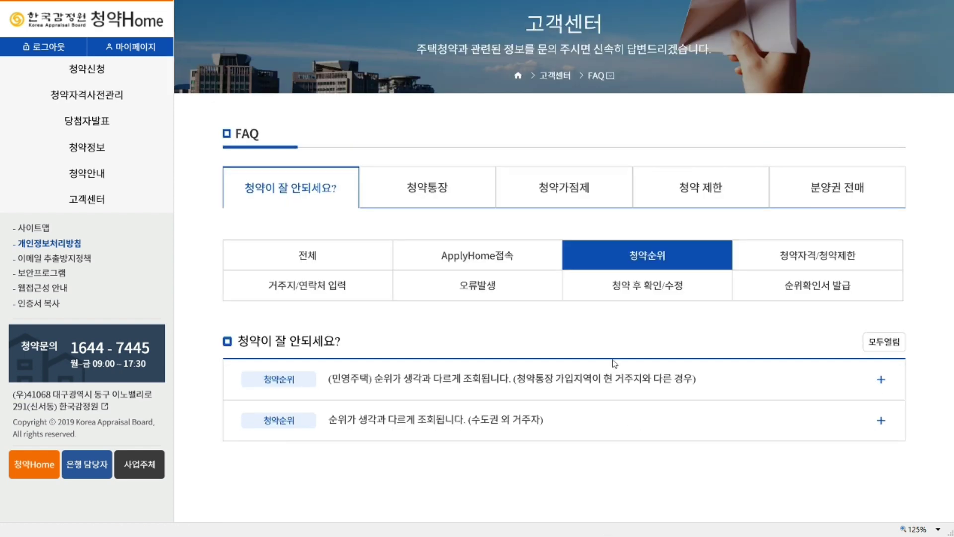
left_click(397, 187)
left_click(553, 198)
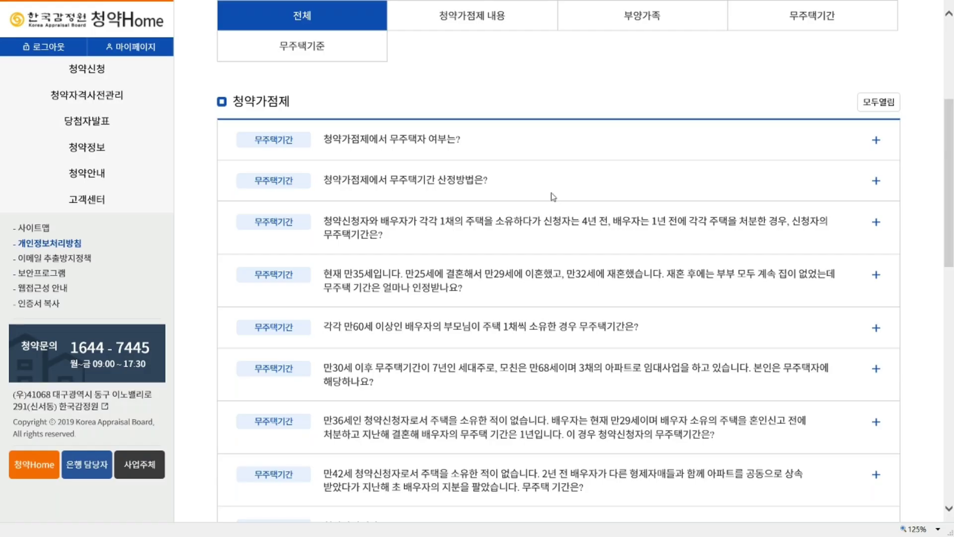
scroll(676, 114, "up", 4)
left_click(700, 181)
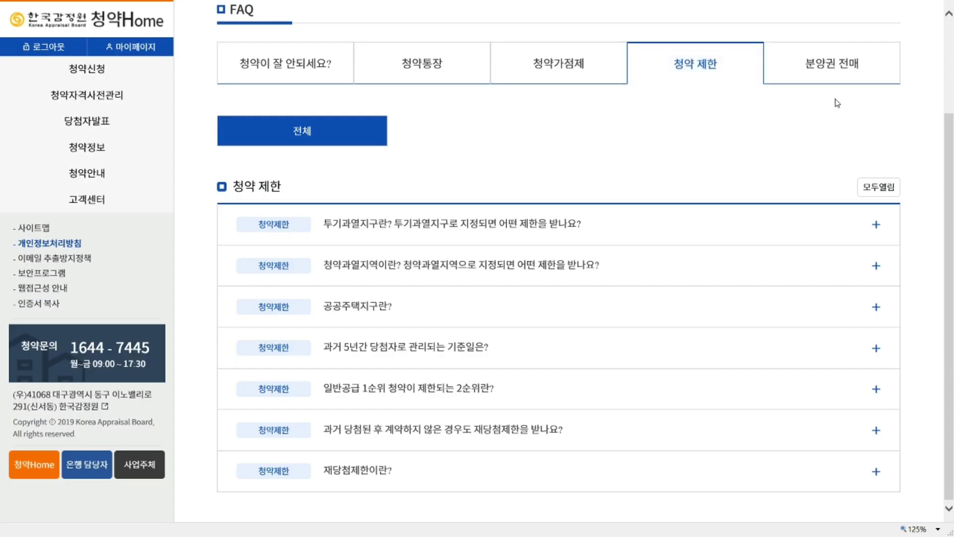
View the 분양권 전매 category of the FAQ and return to the home page.
left_click(819, 73)
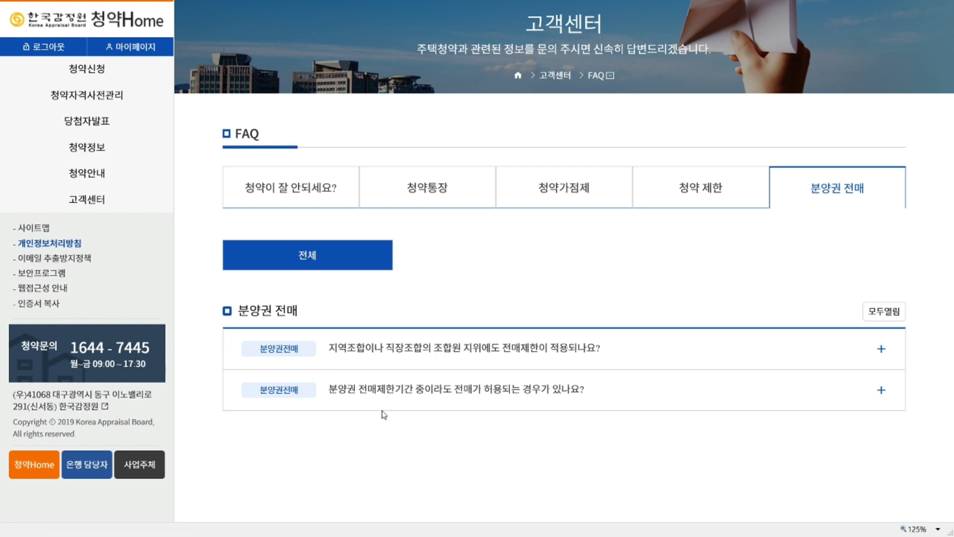
left_click(116, 15)
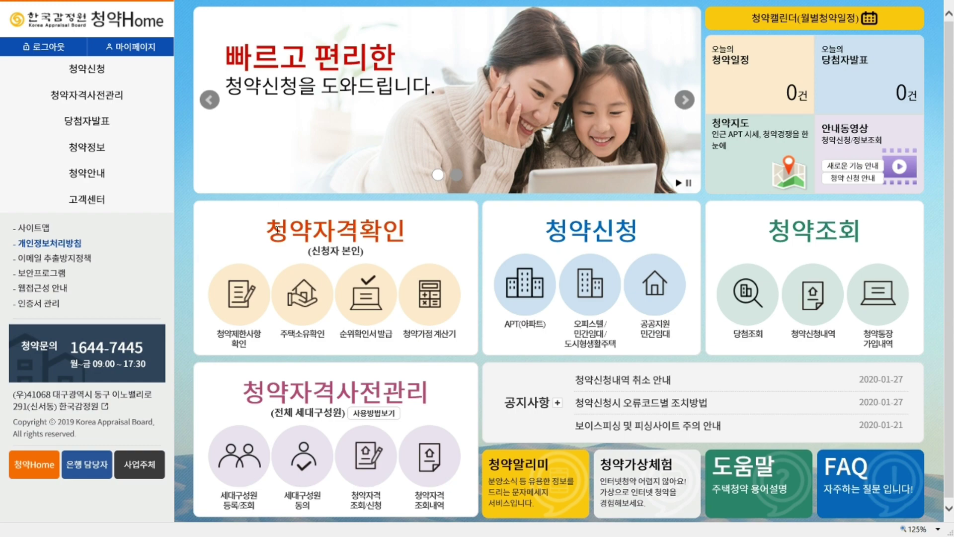
Open the 청약캘린더, review the January and March 2020 subscription schedules, and return to the home page.
left_click(878, 20)
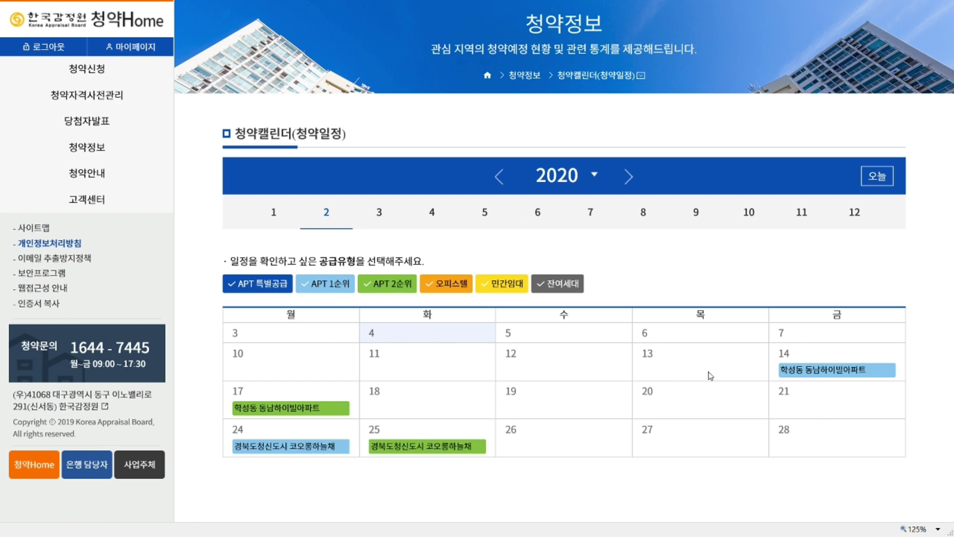
left_click(274, 212)
scroll(486, 320, "down", 3)
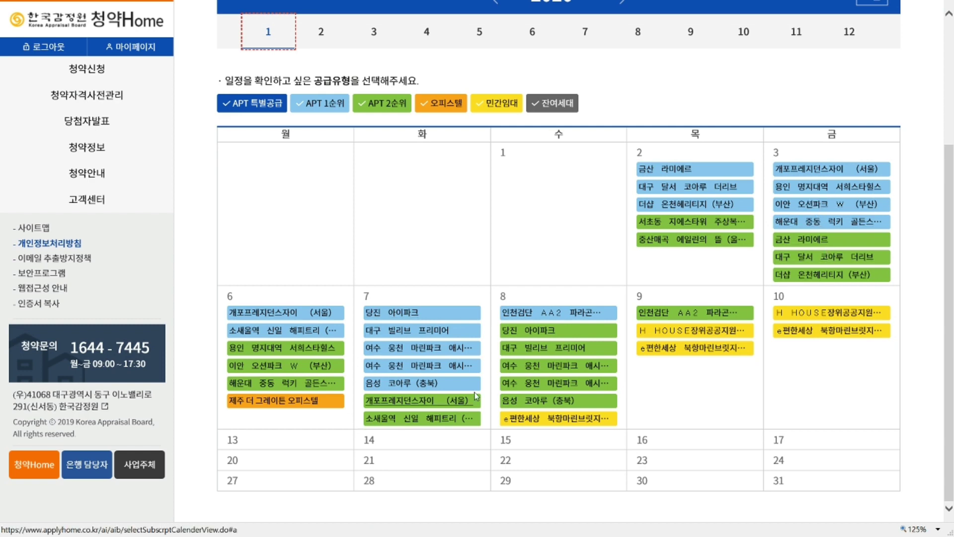
scroll(388, 214, "up", 3)
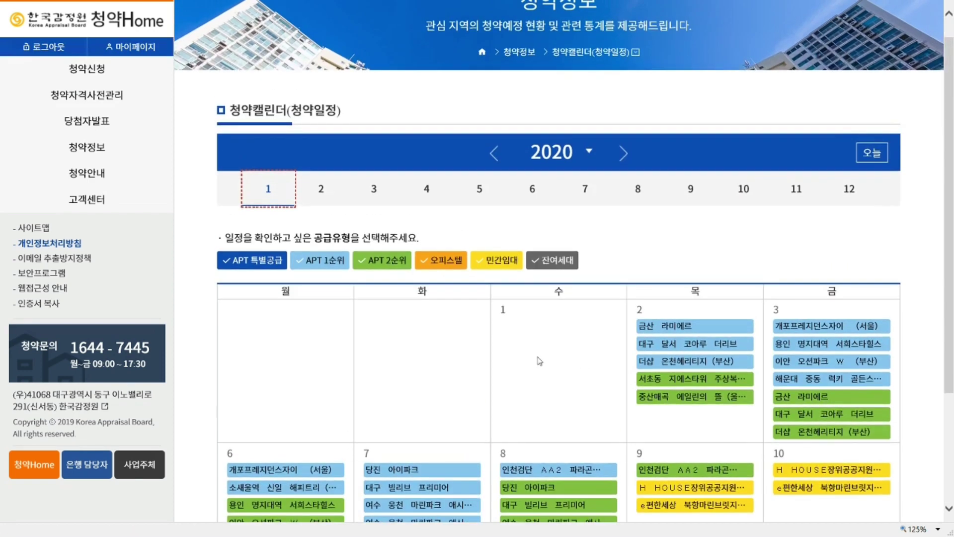
left_click(371, 190)
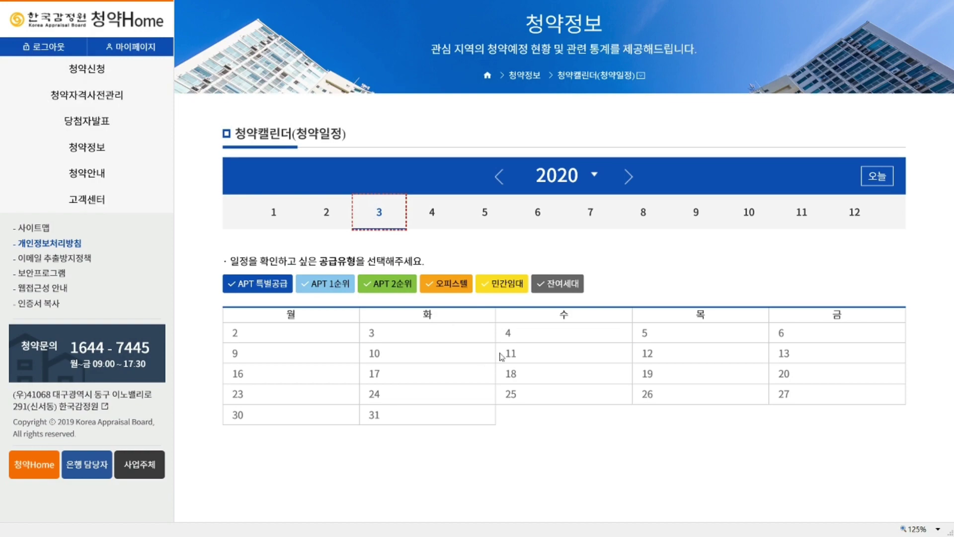
left_click(125, 32)
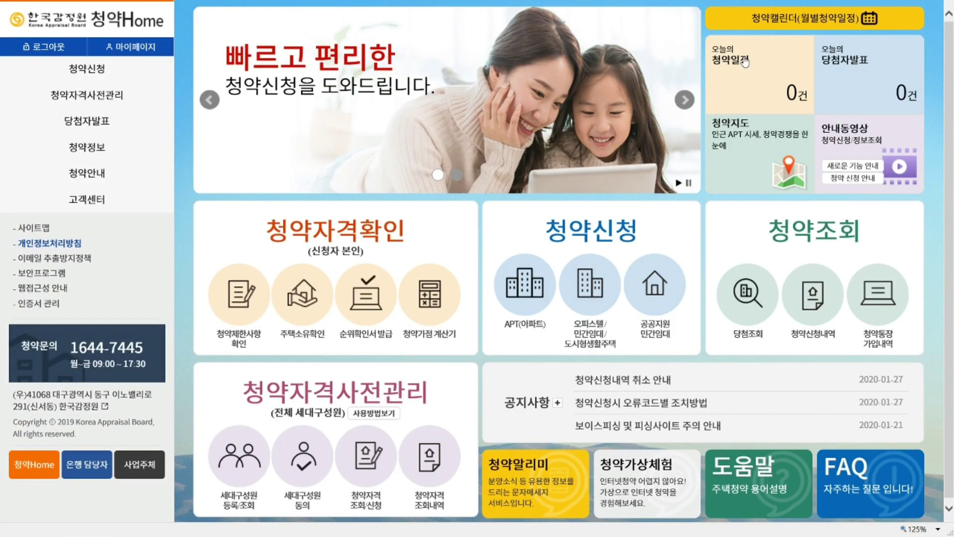
Check today's 청약일정 and today's 당첨자발표 in turn, closing each overview.
left_click(745, 62)
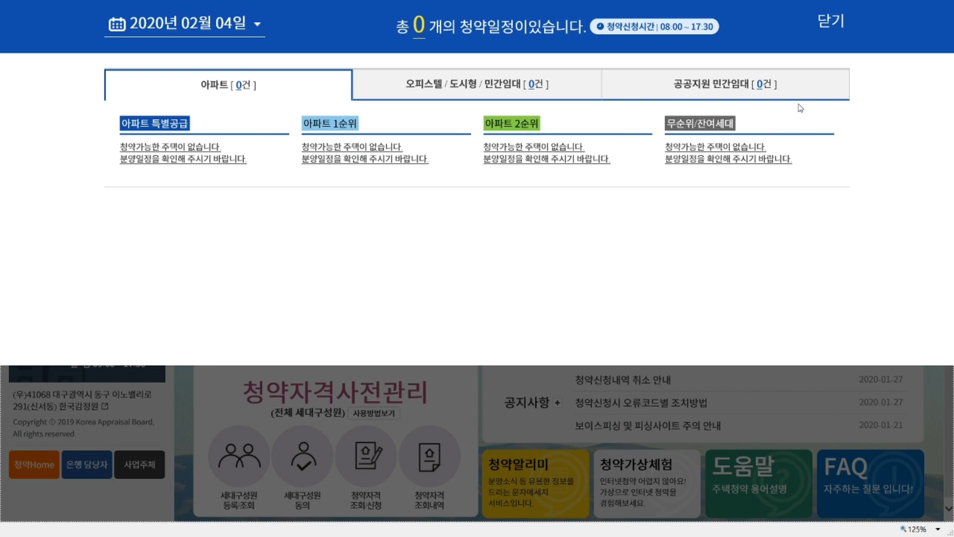
left_click(838, 22)
left_click(878, 85)
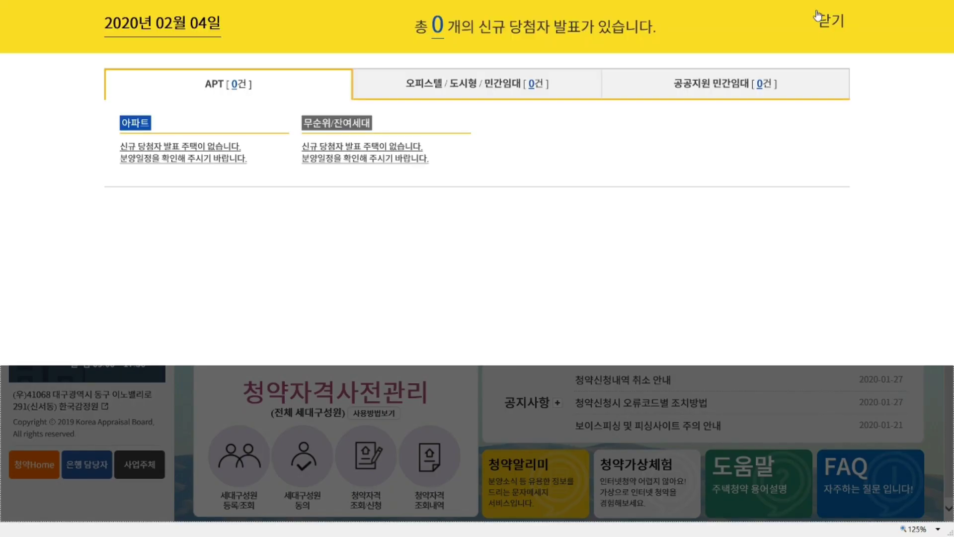
left_click(829, 21)
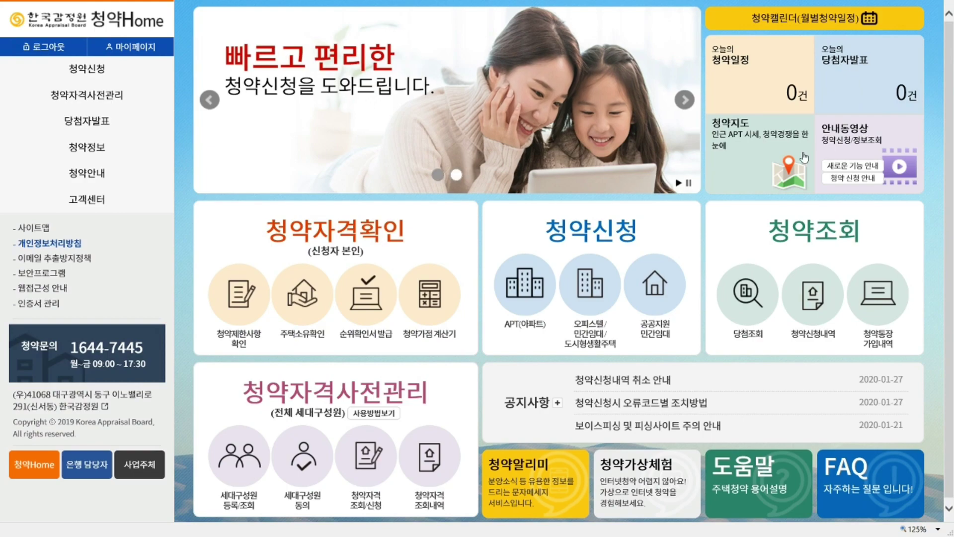
Open the 청약지도, examine the apartment prices in a wider area west of 서초, and close the map.
left_click(804, 158)
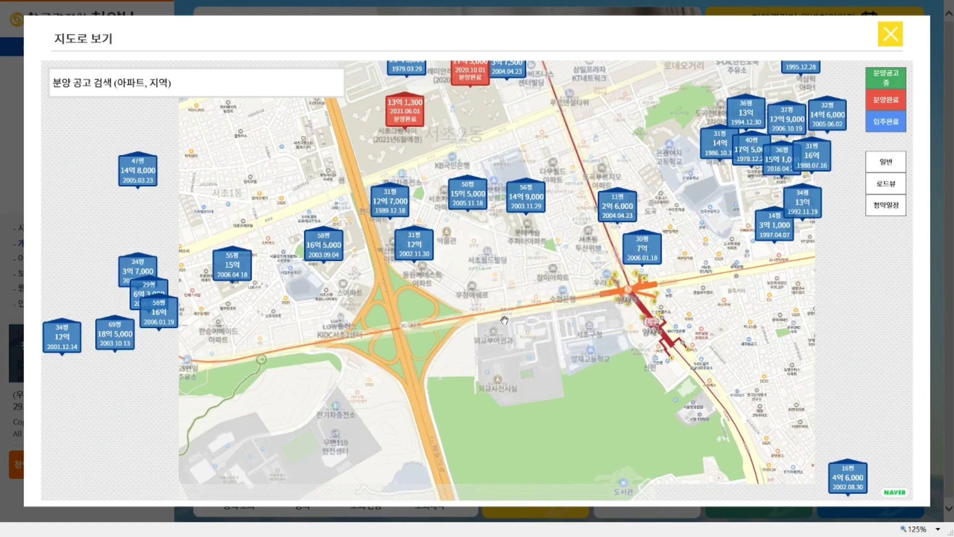
scroll(504, 320, "down", 1)
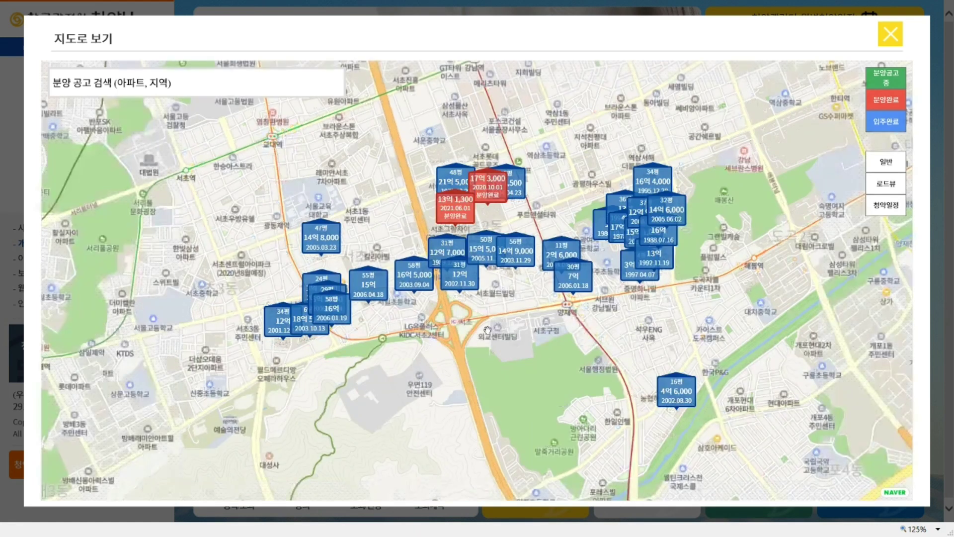
left_click_drag(488, 330, 612, 329)
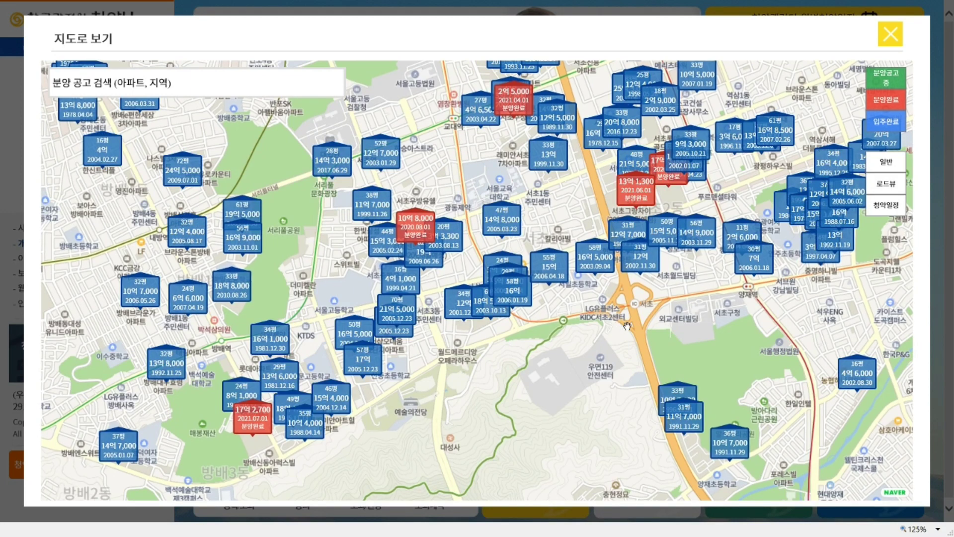
left_click(889, 35)
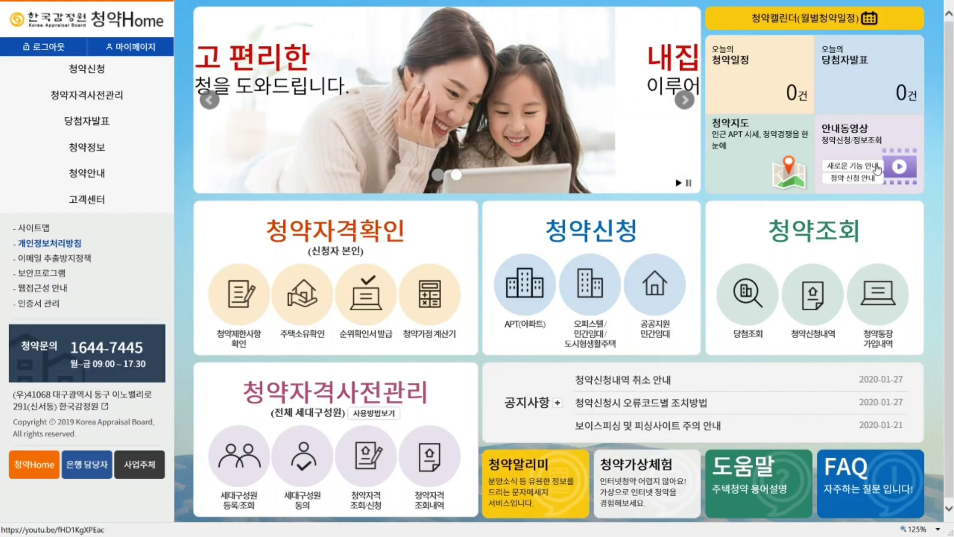